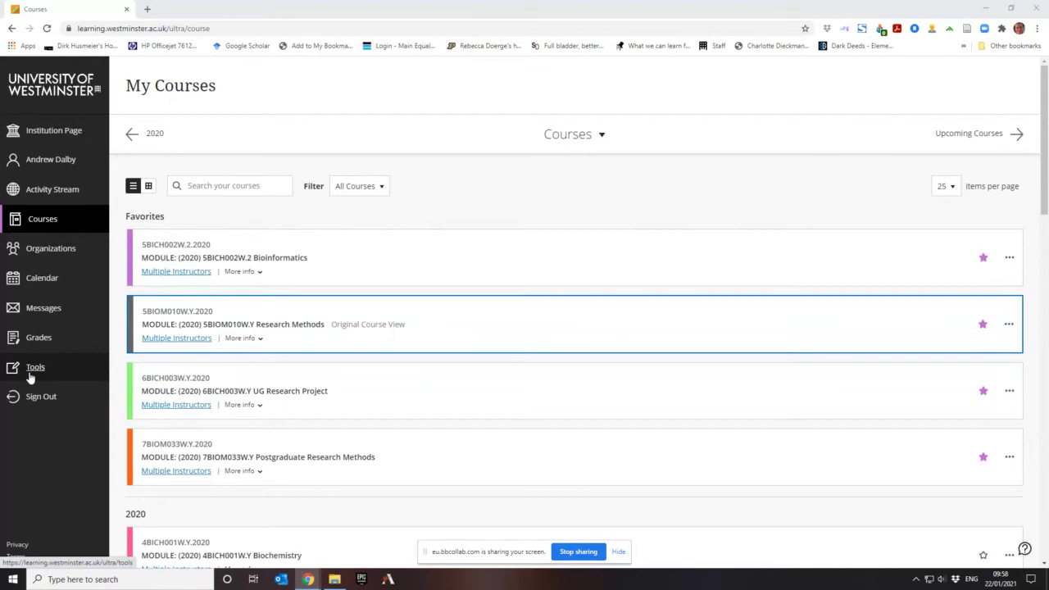
# Step: Go to the Tools page from the My Courses sidebar
pyautogui.click(29, 374)
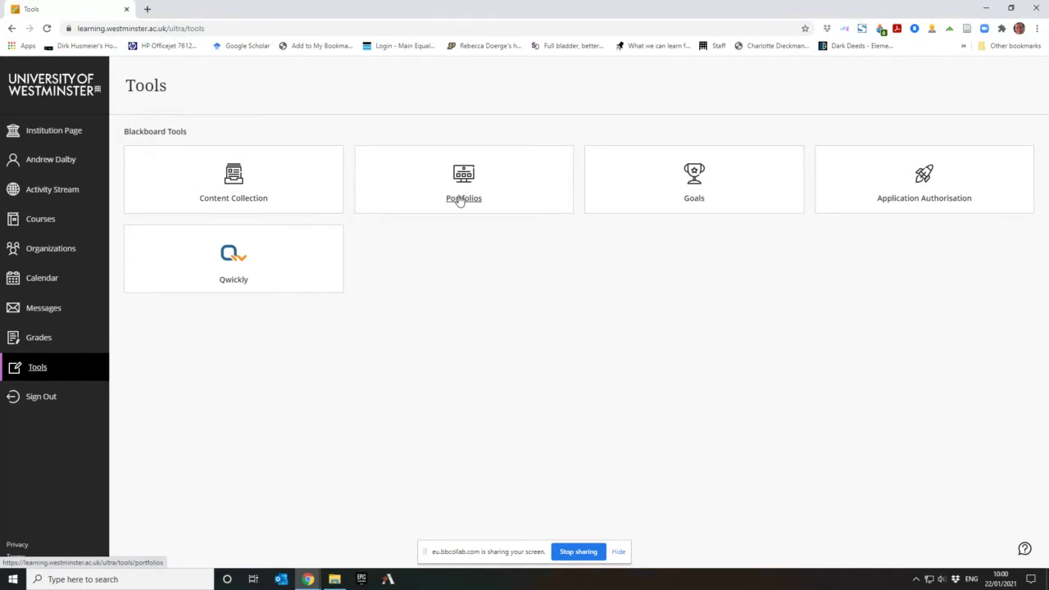
# Step: From the Portfolios tile's My Portfolios panel, start a new portfolio with Create Portfolio
pyautogui.click(461, 200)
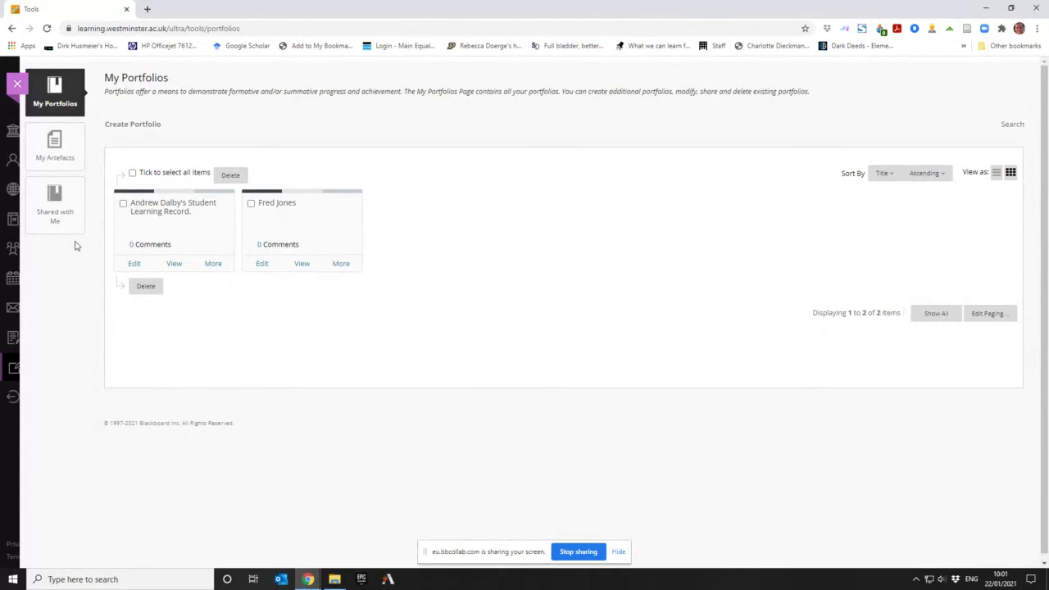
pyautogui.click(17, 85)
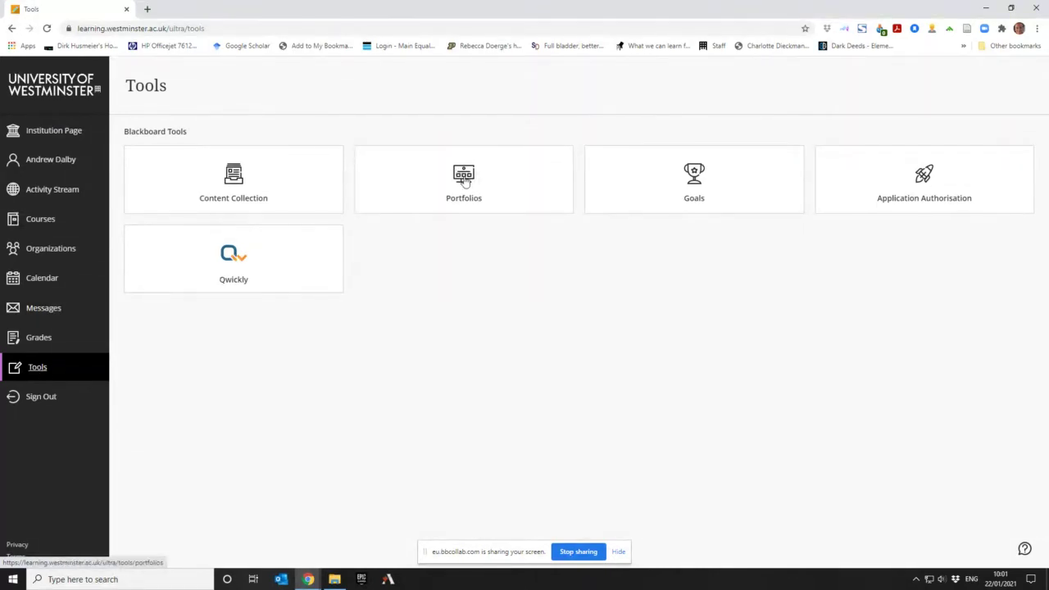
pyautogui.click(465, 182)
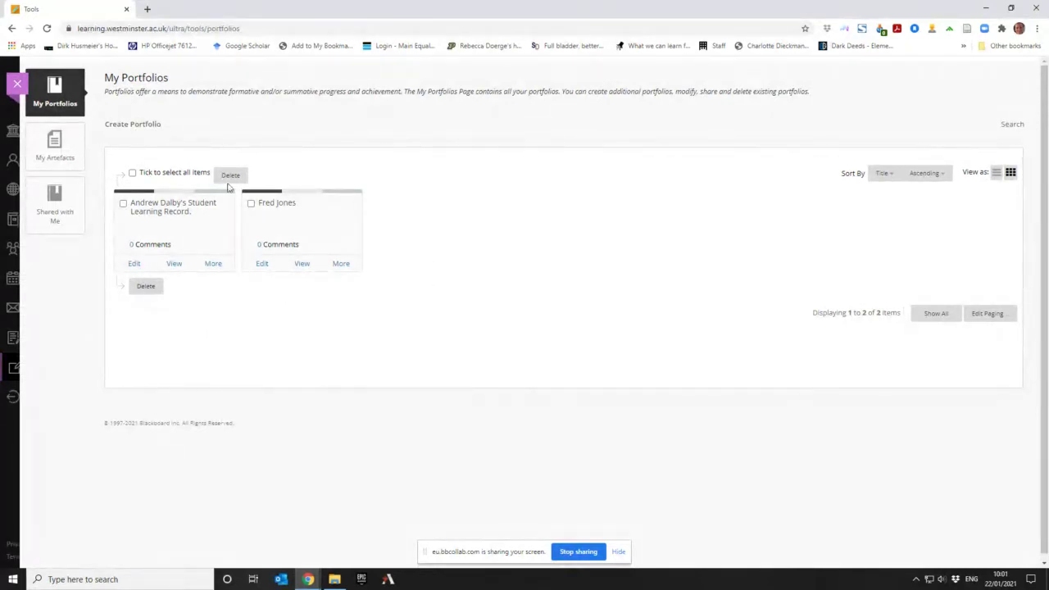
pyautogui.click(132, 127)
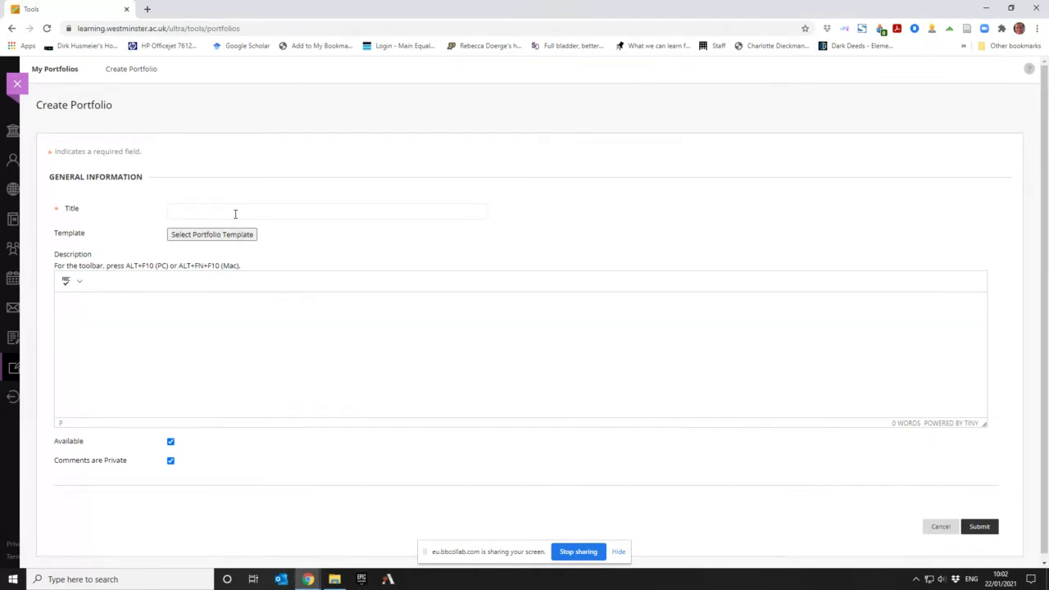
# Step: Enter 'Sweeney Todd' as the portfolio title
pyautogui.write('Sweeney Todd')
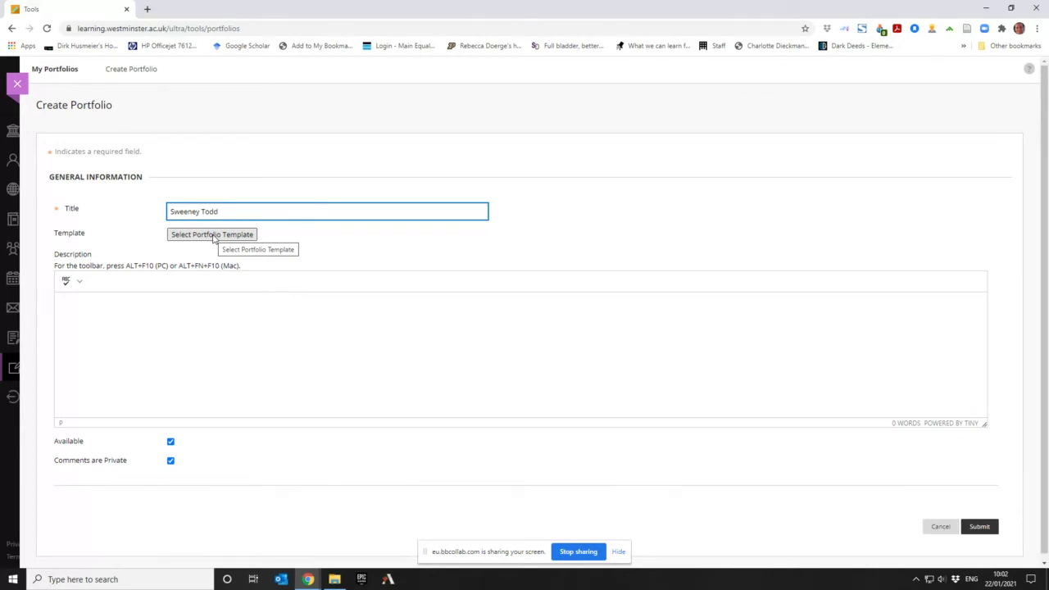
# Step: Choose the Student Learning Record template from page 2 of the template list and submit it
pyautogui.click(213, 236)
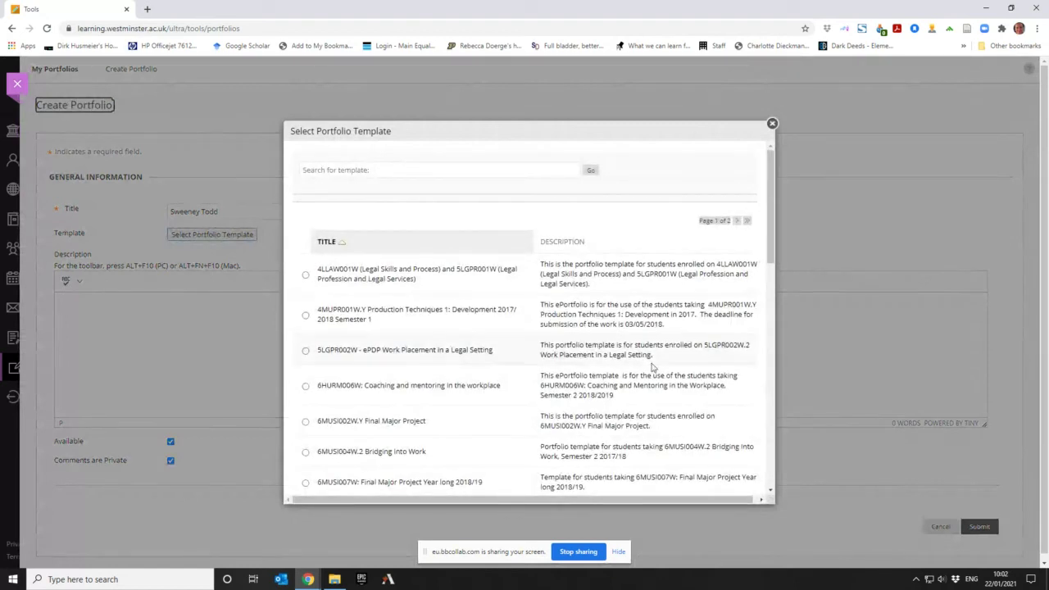
pyautogui.scroll(-3, 410, 297)
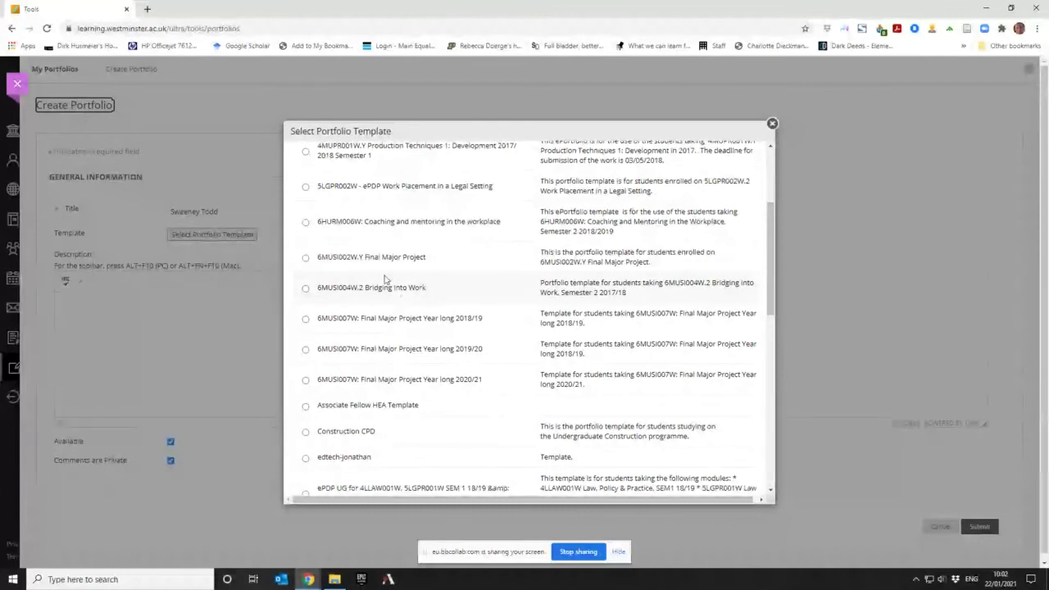
pyautogui.scroll(-3, 384, 282)
pyautogui.scroll(-3, 385, 280)
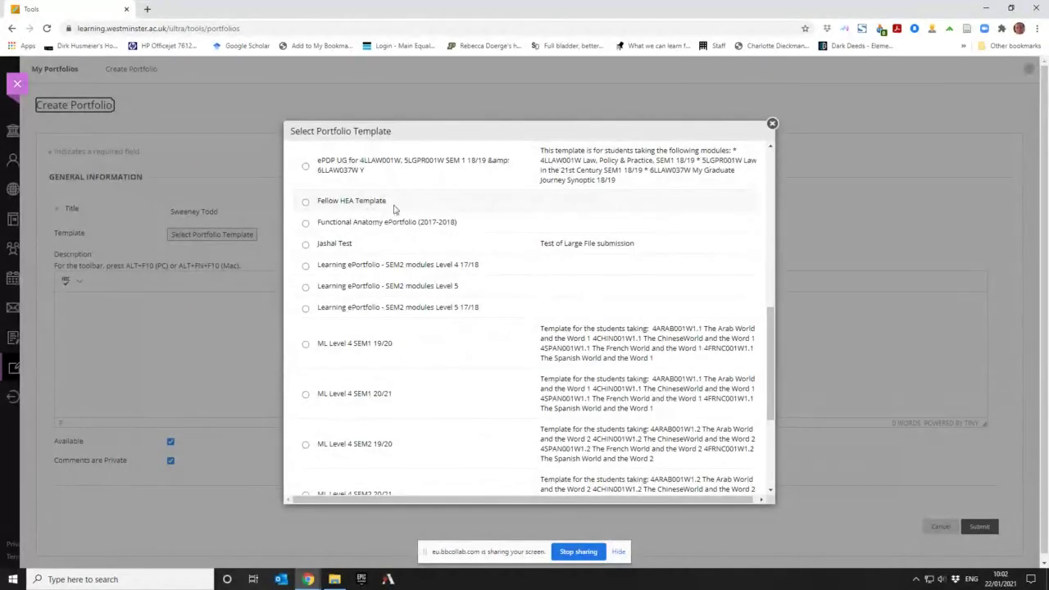
pyautogui.scroll(-1, 397, 297)
pyautogui.scroll(-3, 396, 296)
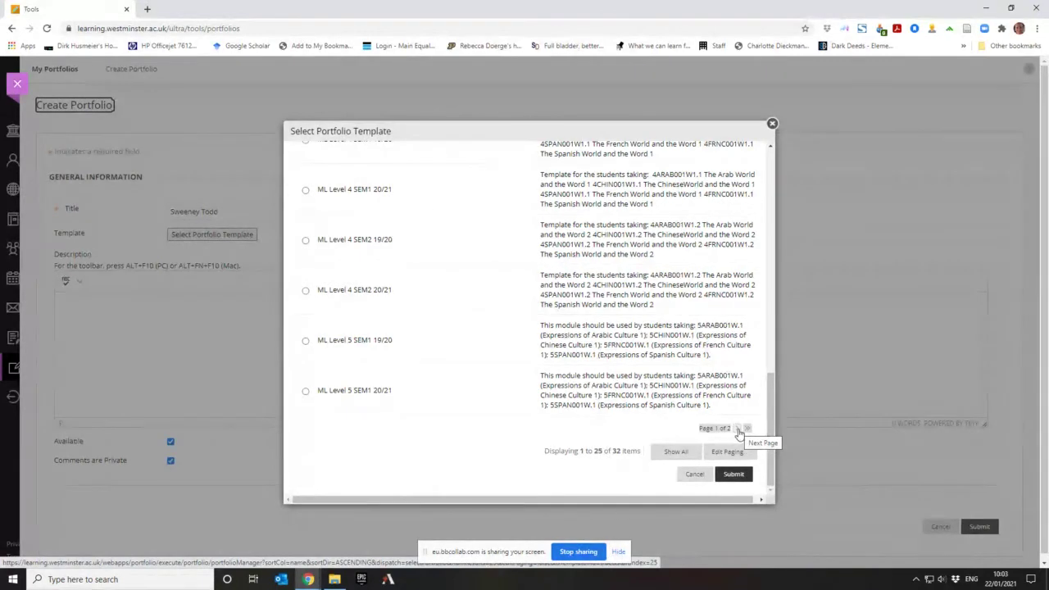
pyautogui.click(739, 432)
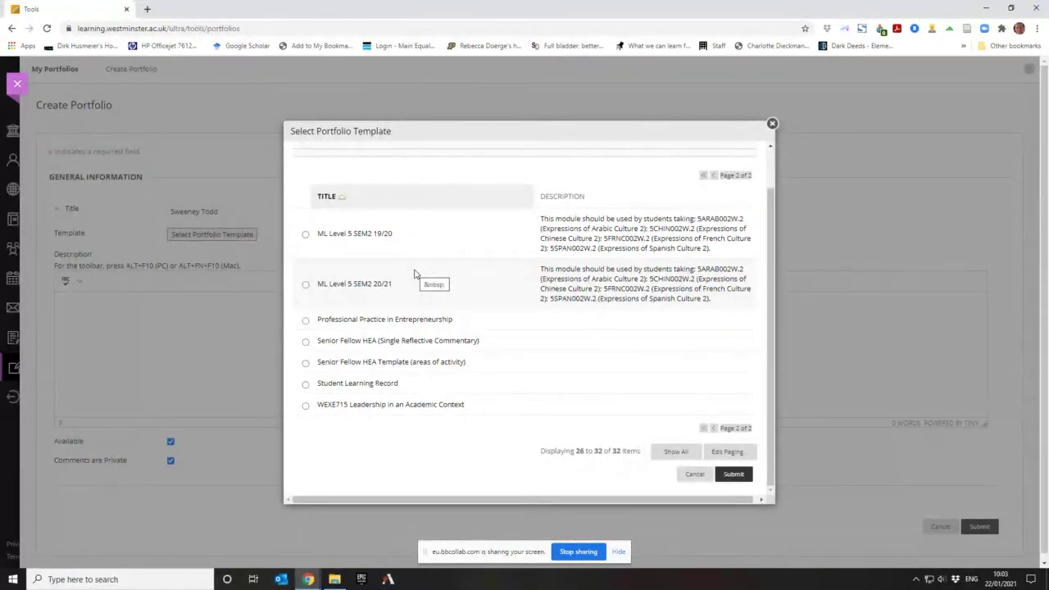
pyautogui.click(306, 385)
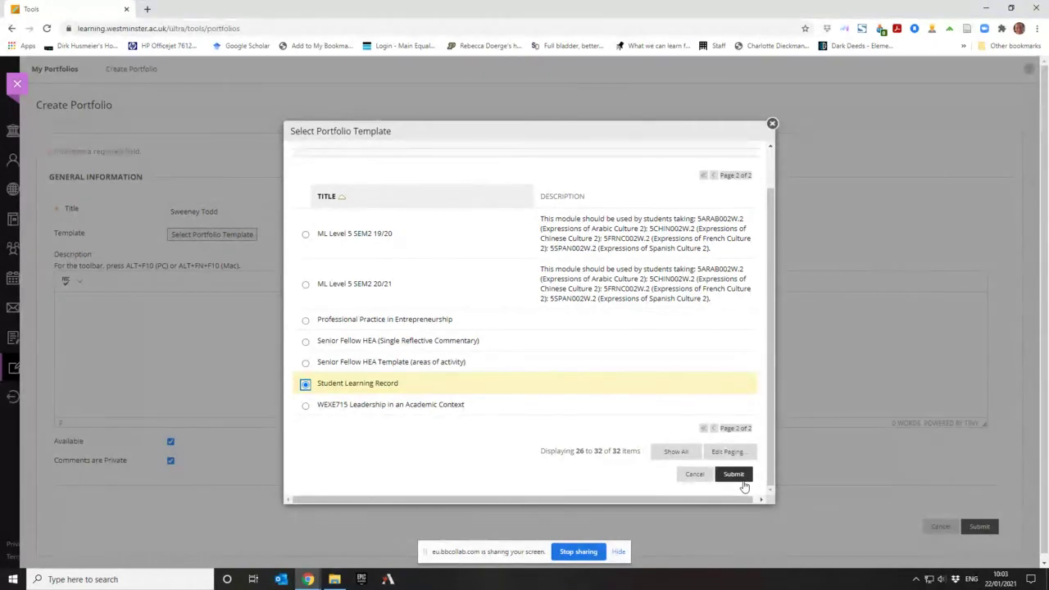
pyautogui.click(738, 476)
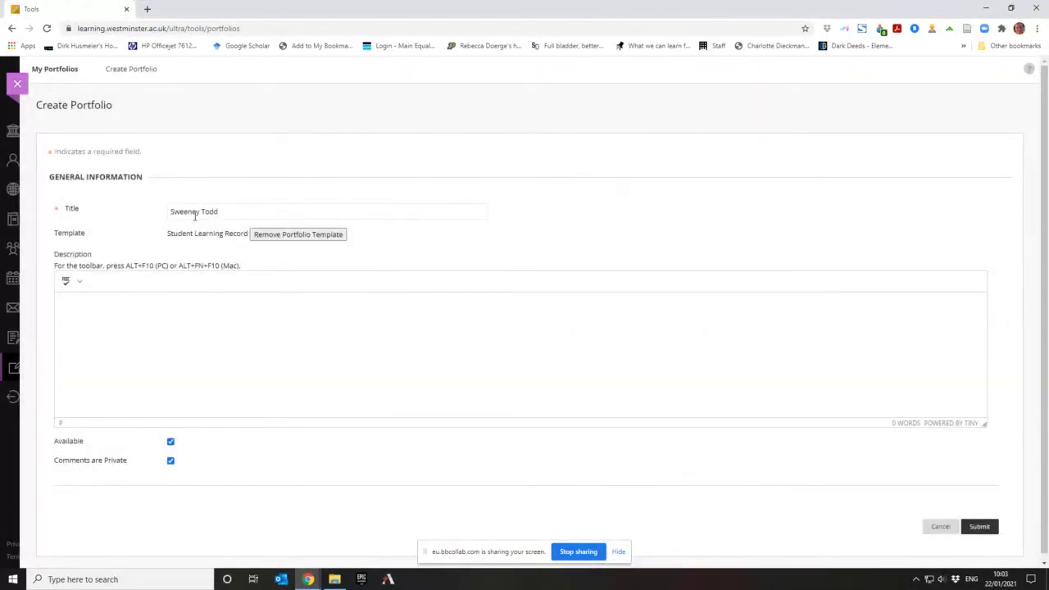
# Step: Submit the Create Portfolio form to create the Sweeney Todd portfolio
pyautogui.scroll(-1, 202, 241)
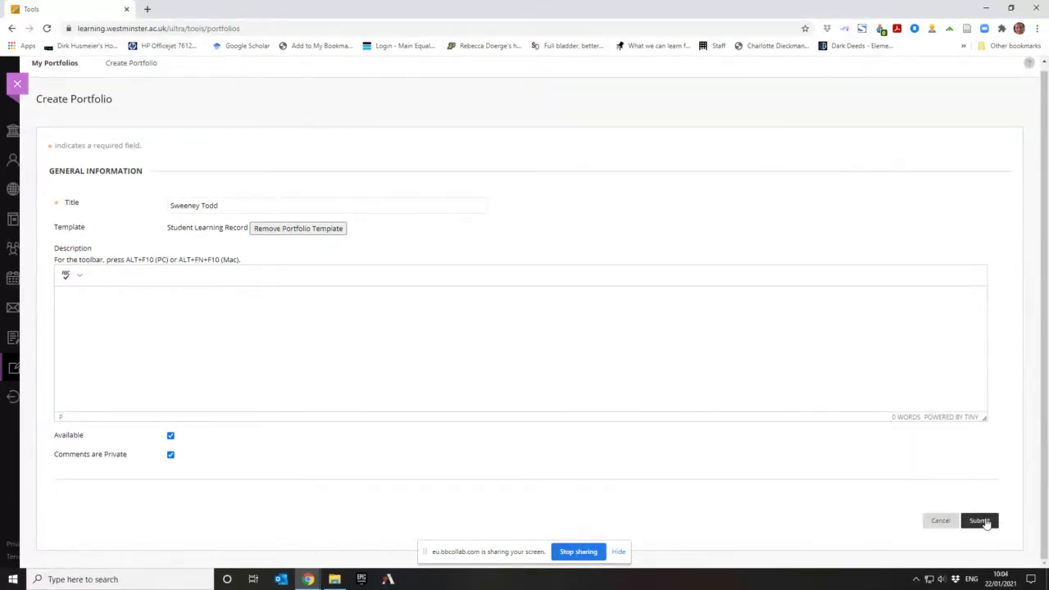
pyautogui.click(980, 521)
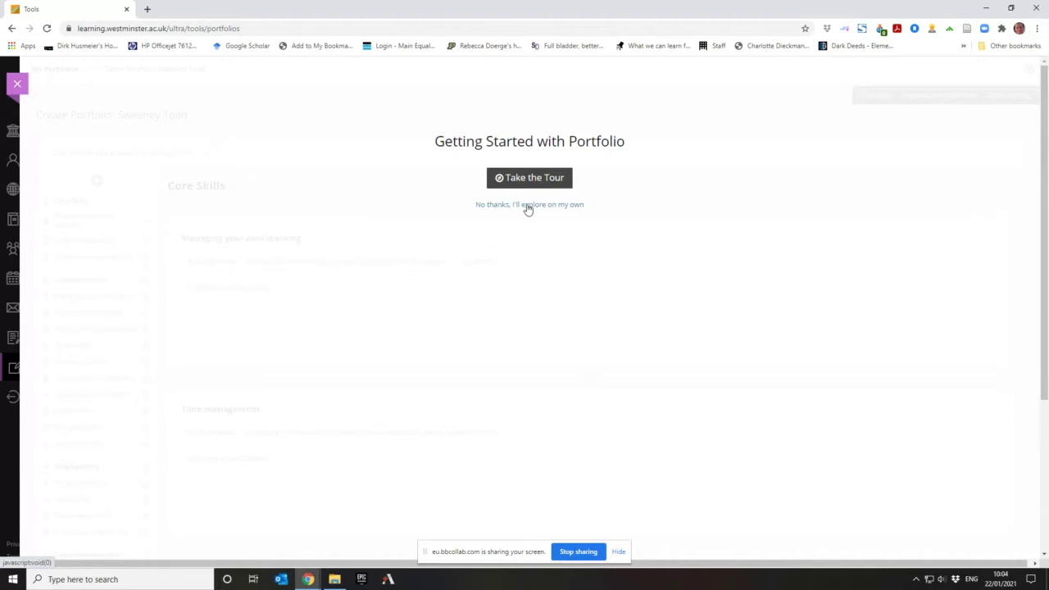
pyautogui.click(528, 205)
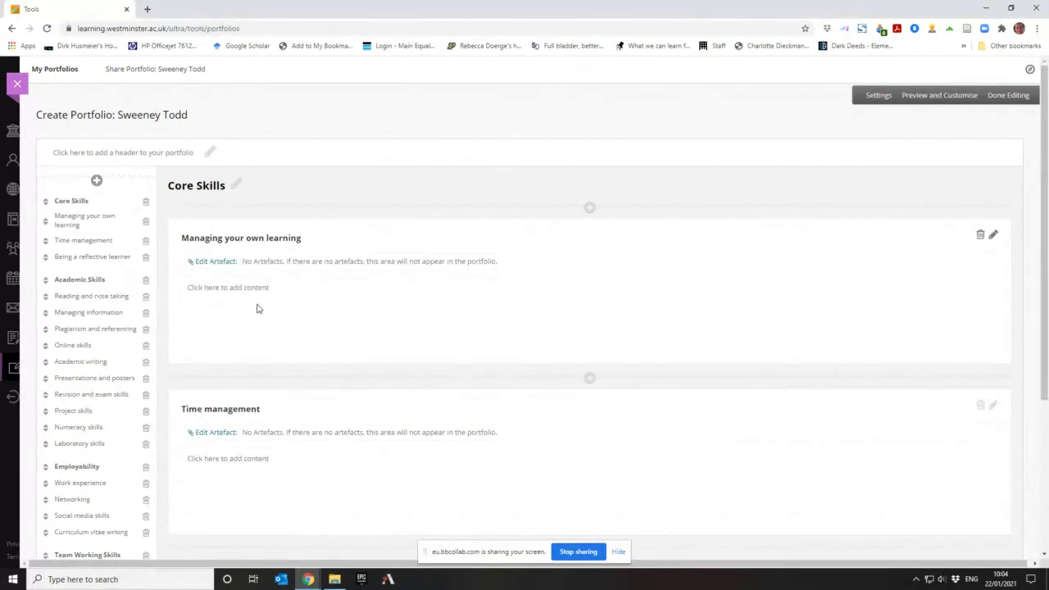
pyautogui.scroll(-3, 246, 328)
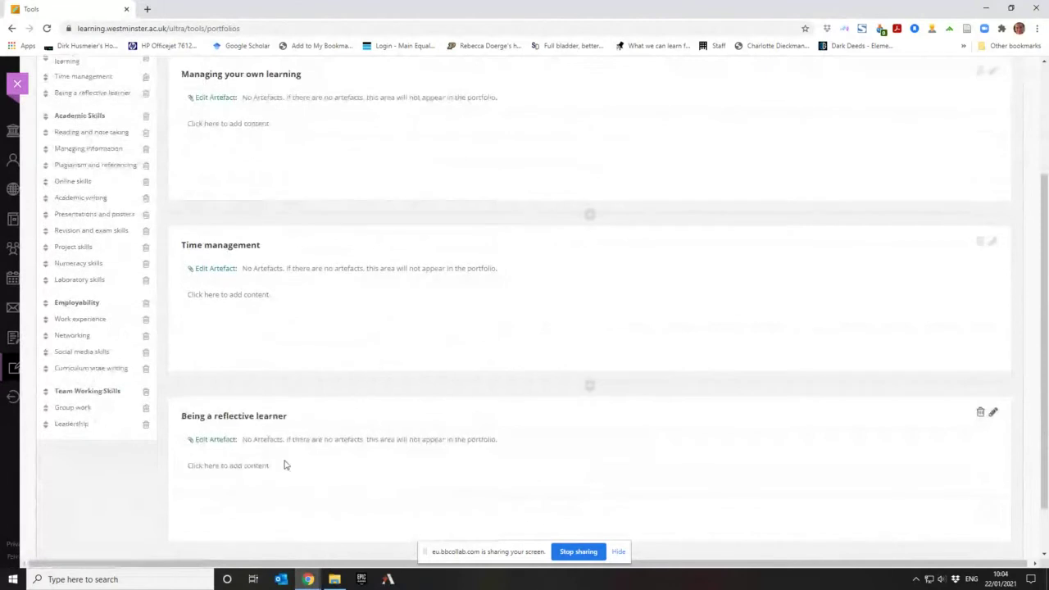
pyautogui.scroll(-1, 285, 463)
pyautogui.scroll(3, 284, 462)
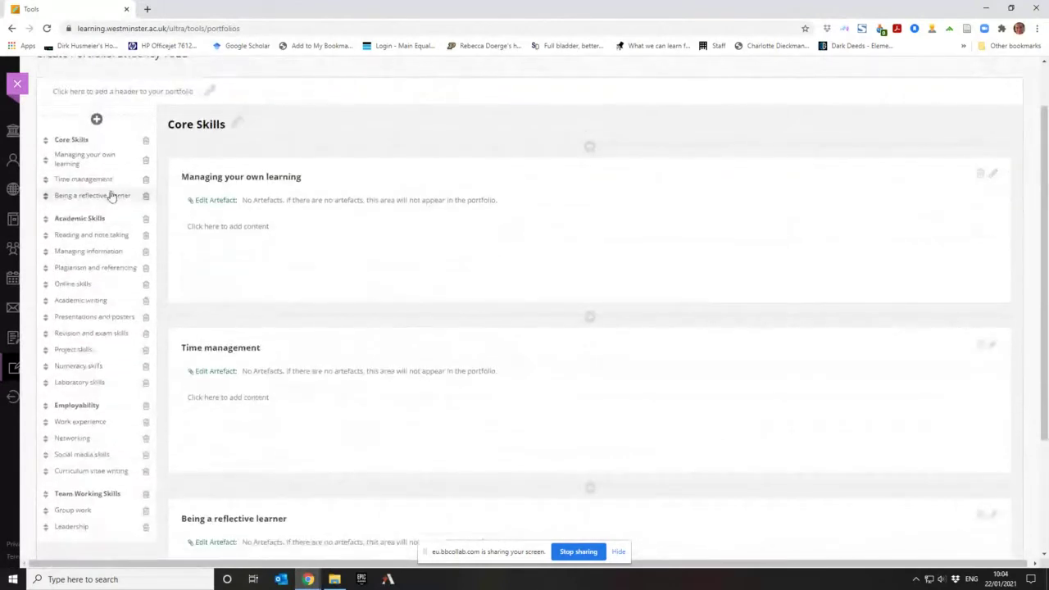
pyautogui.click(82, 220)
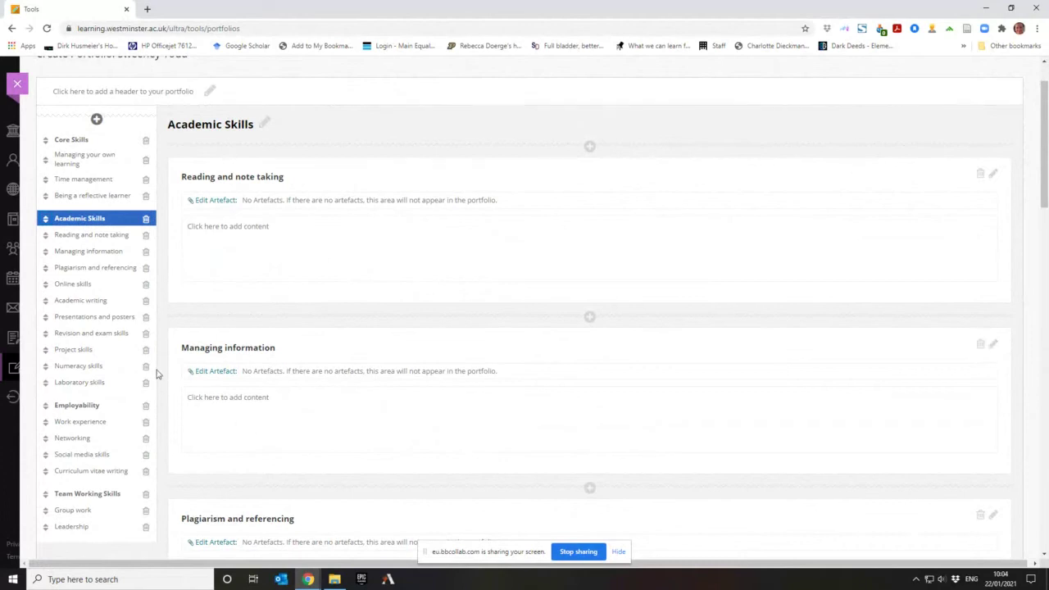
pyautogui.scroll(-2, 464, 433)
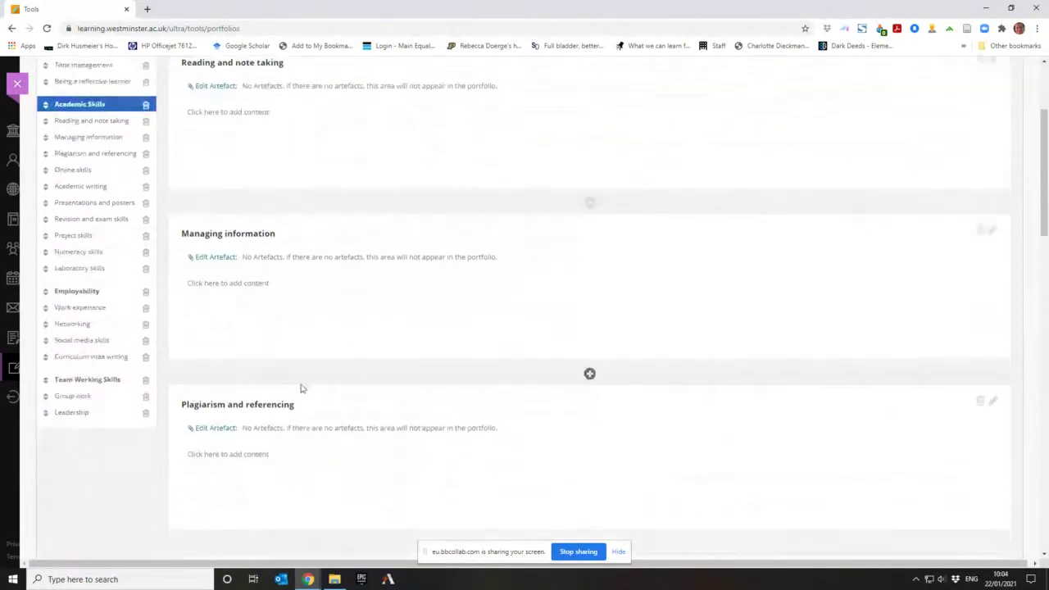
pyautogui.scroll(-1, 311, 387)
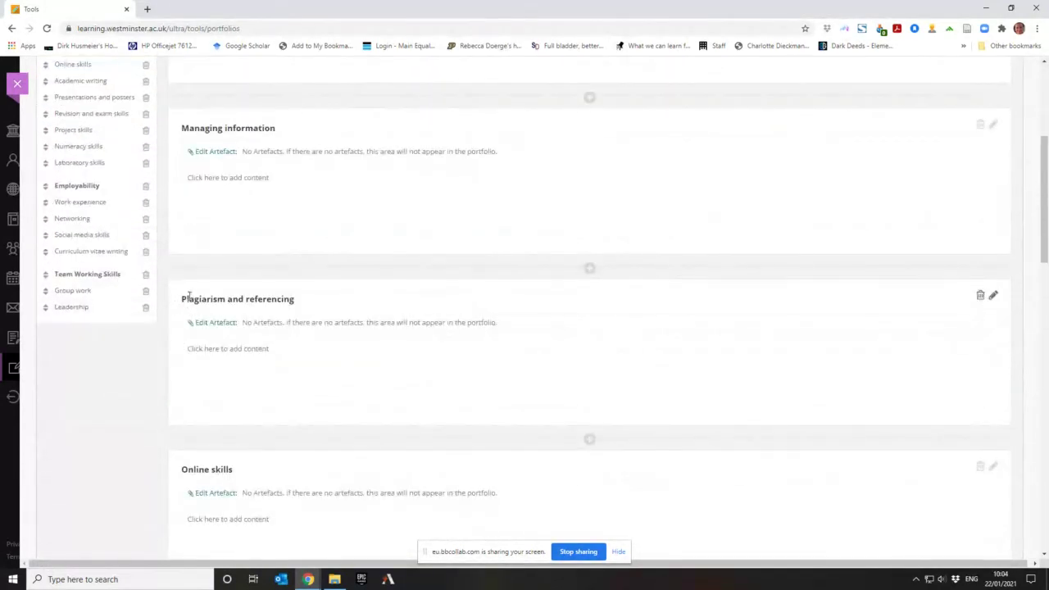
pyautogui.scroll(-2, 301, 422)
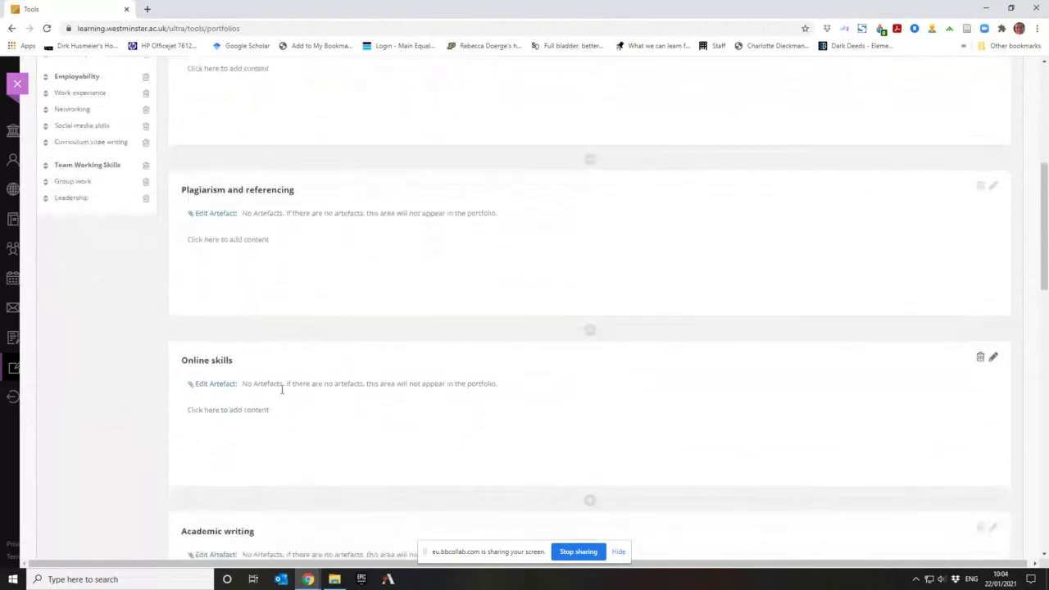
pyautogui.scroll(-2, 328, 400)
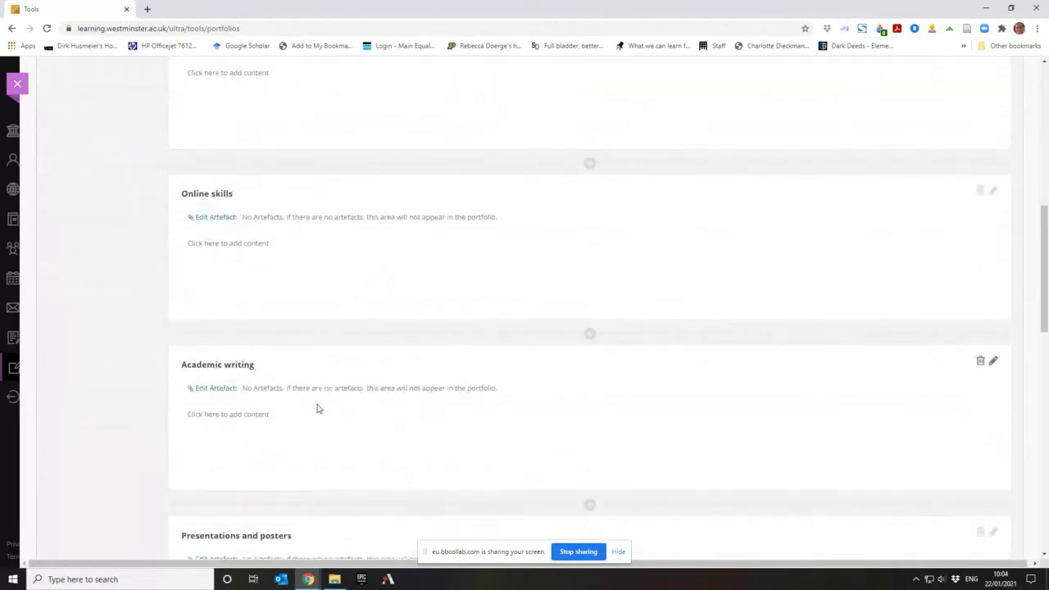
pyautogui.scroll(-1, 316, 407)
pyautogui.scroll(-4, 391, 438)
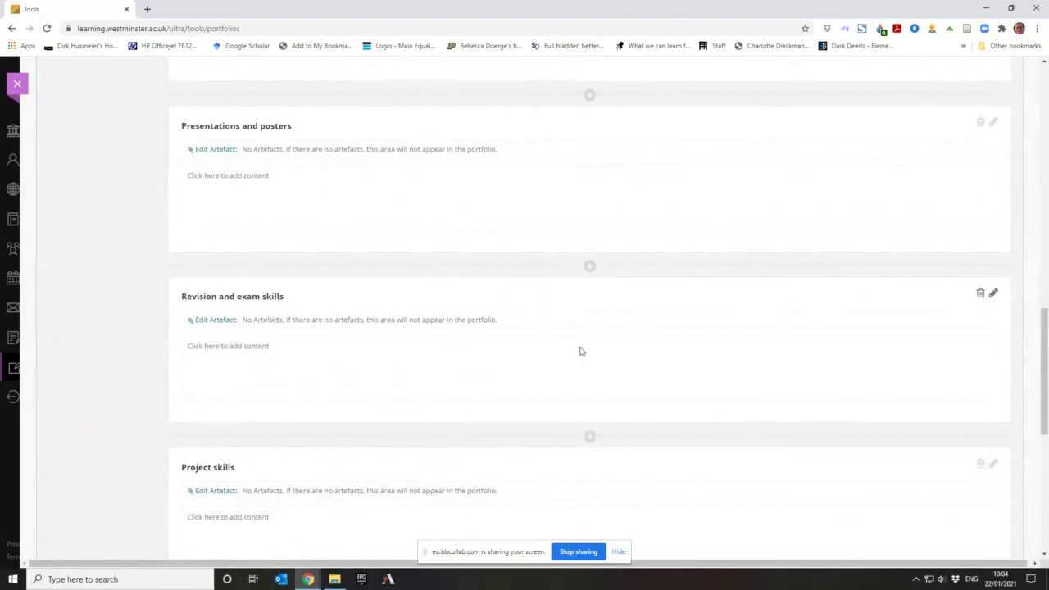
pyautogui.scroll(-1, 578, 352)
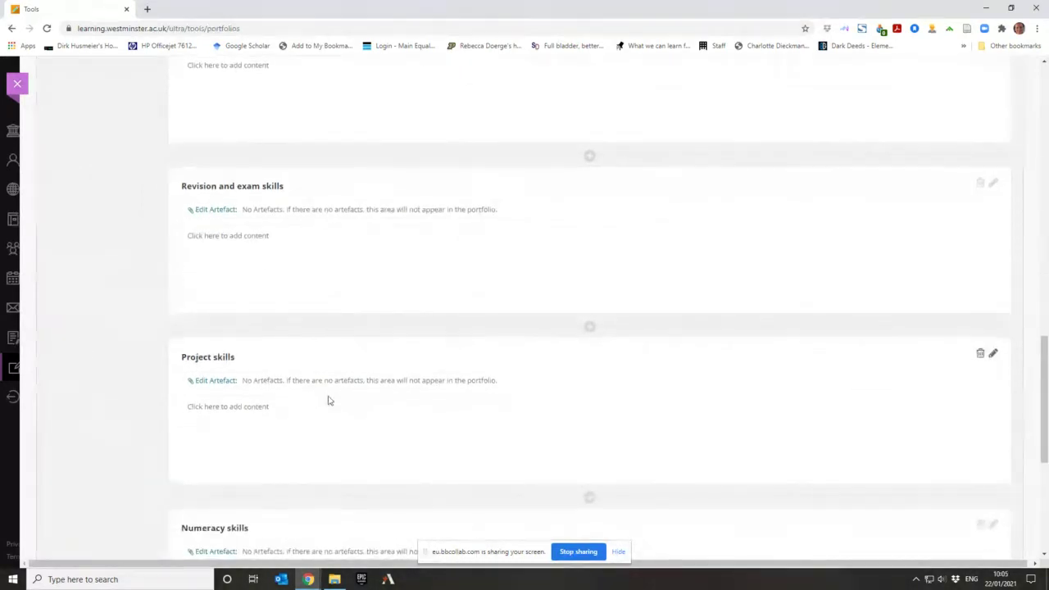
pyautogui.scroll(-4, 328, 400)
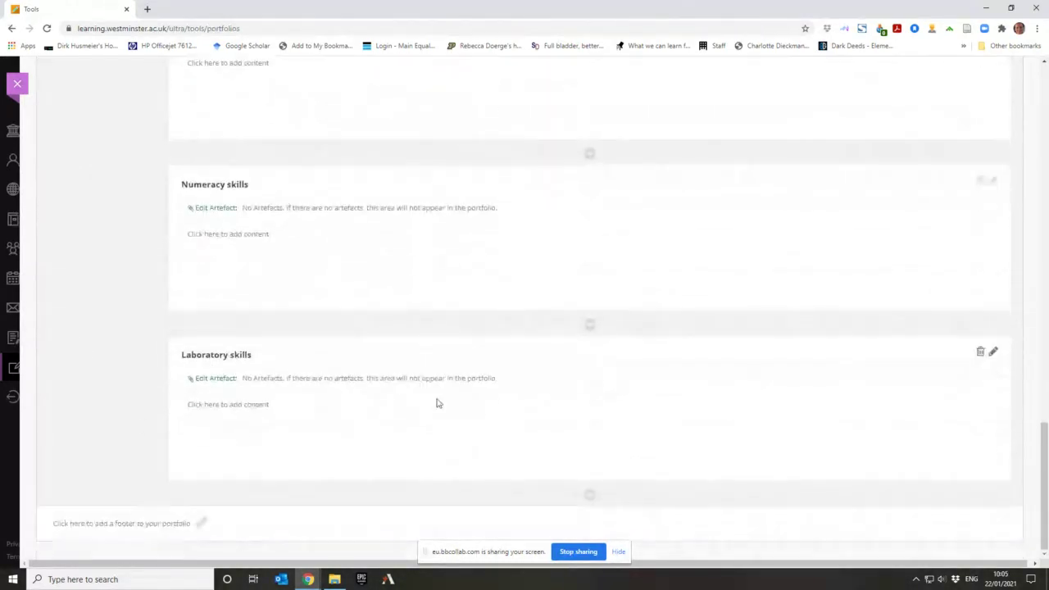
pyautogui.scroll(1, 436, 401)
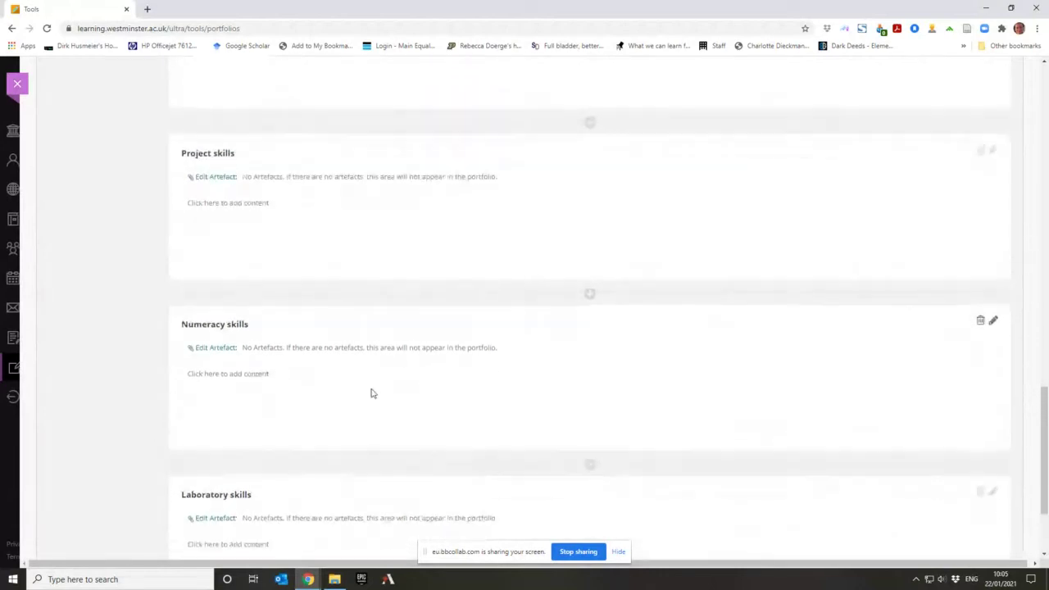
pyautogui.scroll(-1, 311, 410)
pyautogui.scroll(15, 355, 432)
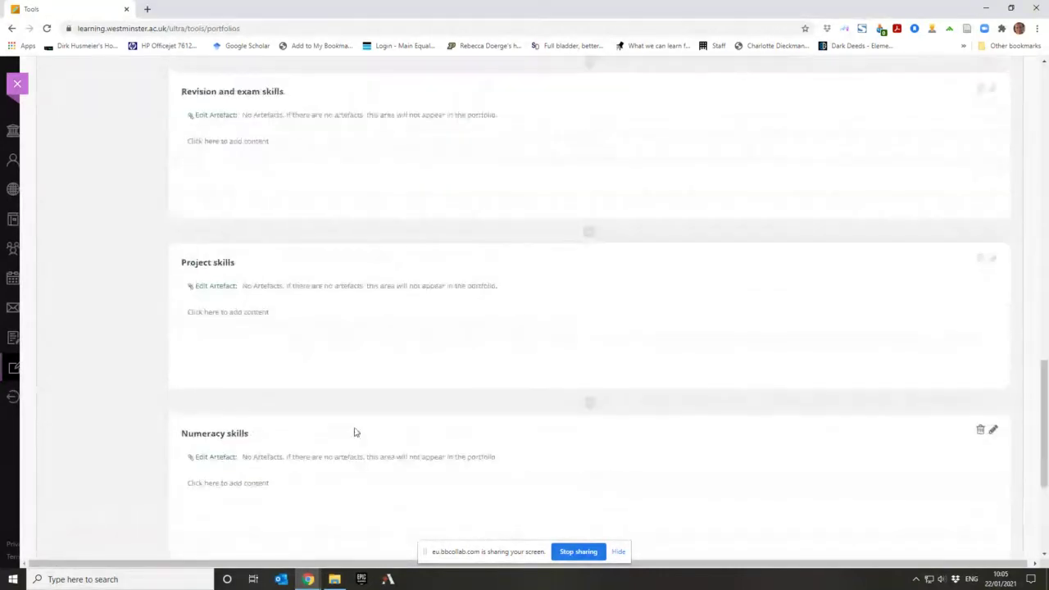
pyautogui.scroll(2, 355, 432)
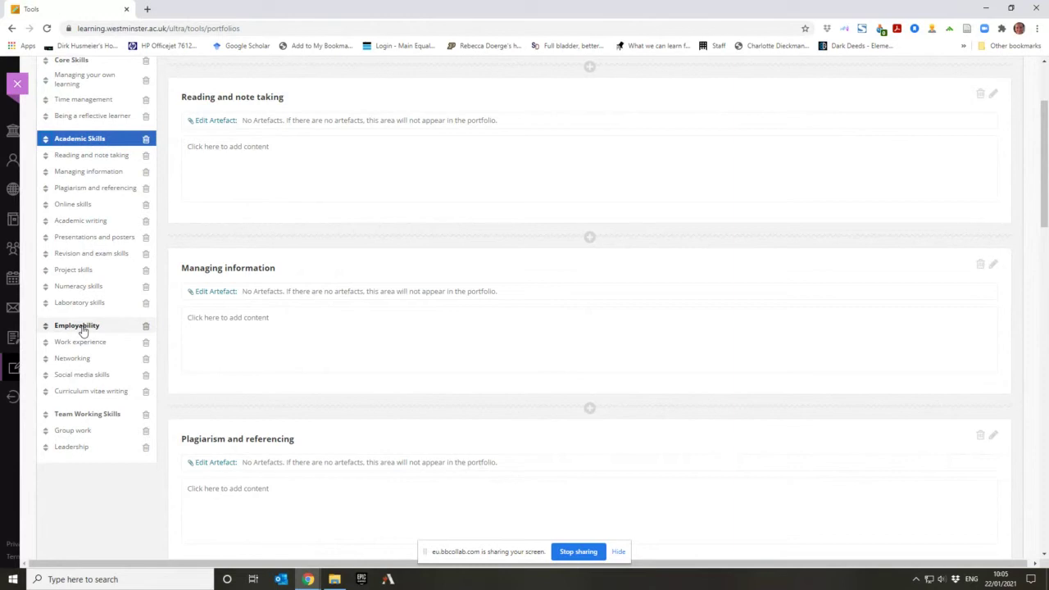
# Step: Open the Employability page and look over its four empty sections
pyautogui.click(83, 331)
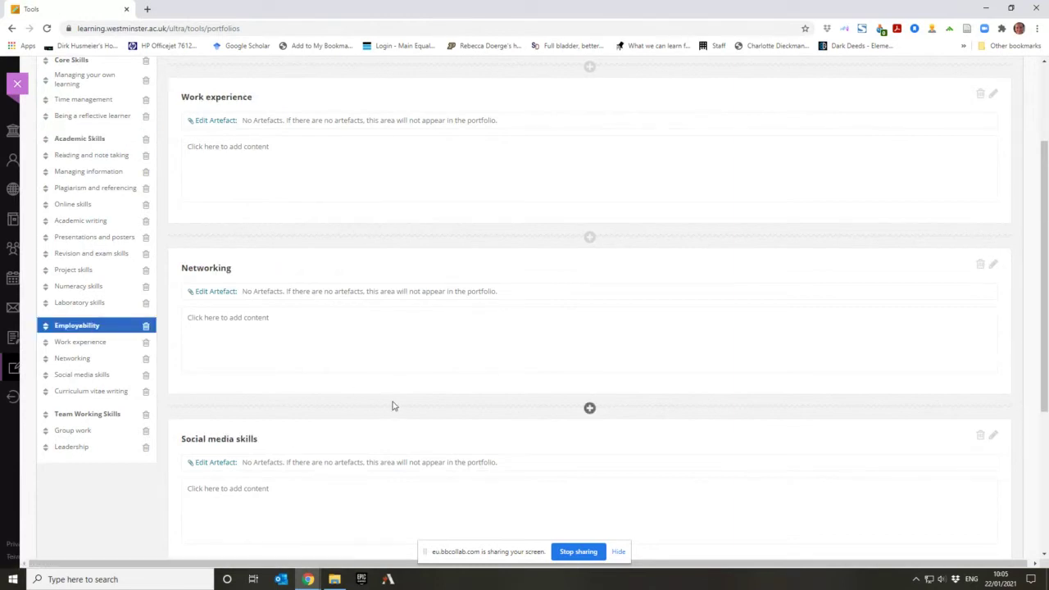
pyautogui.scroll(3, 389, 430)
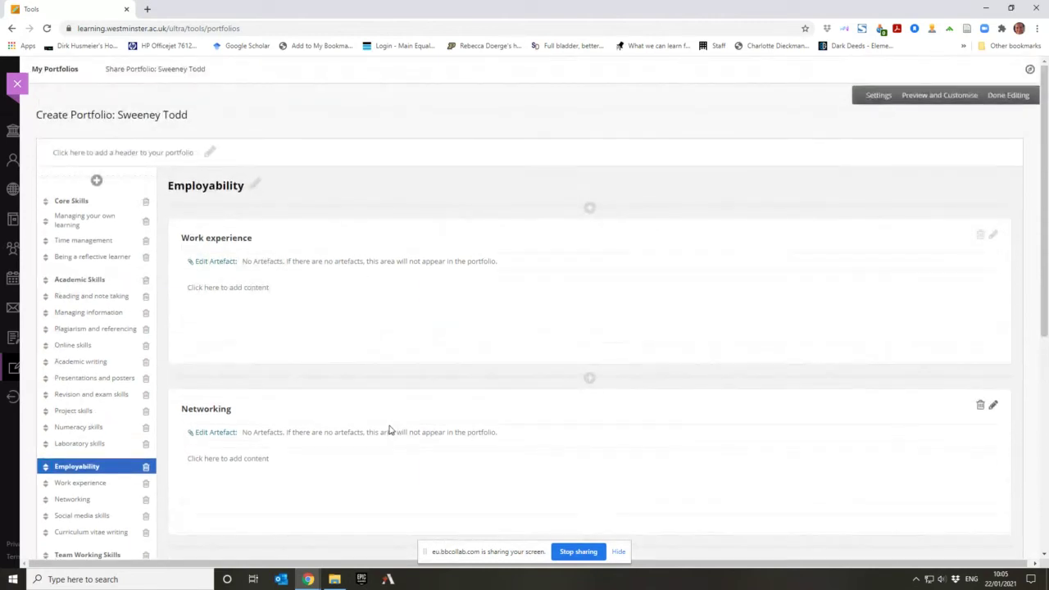
pyautogui.scroll(-2, 169, 373)
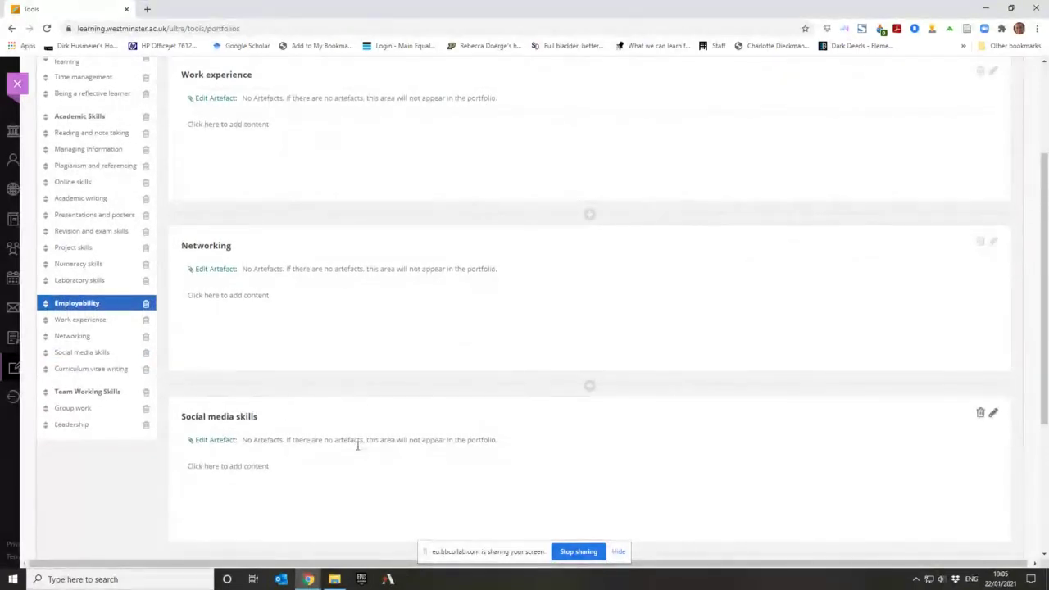
pyautogui.scroll(2, 357, 451)
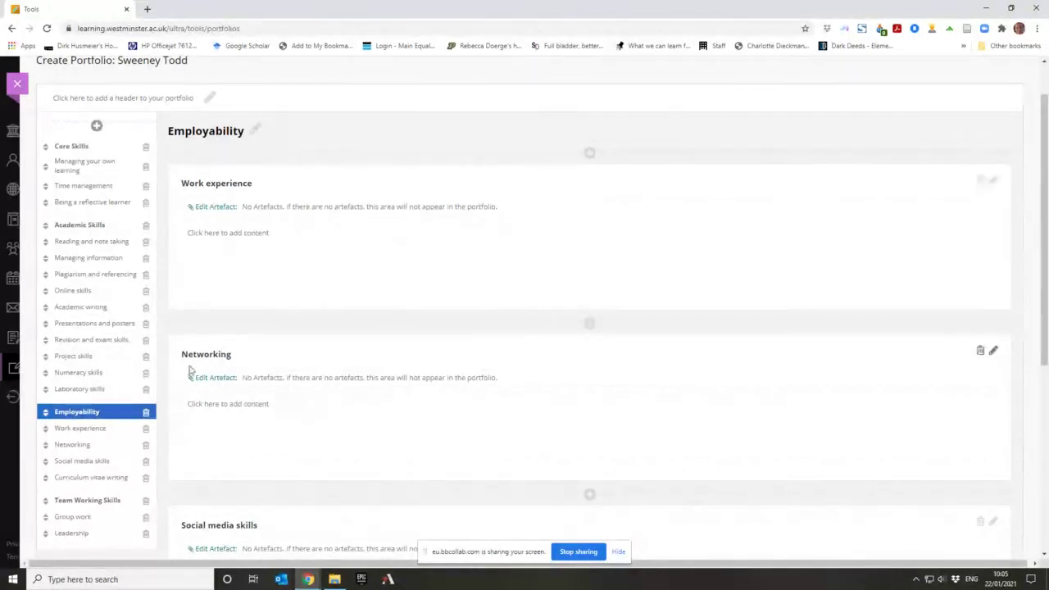
pyautogui.scroll(-2, 213, 377)
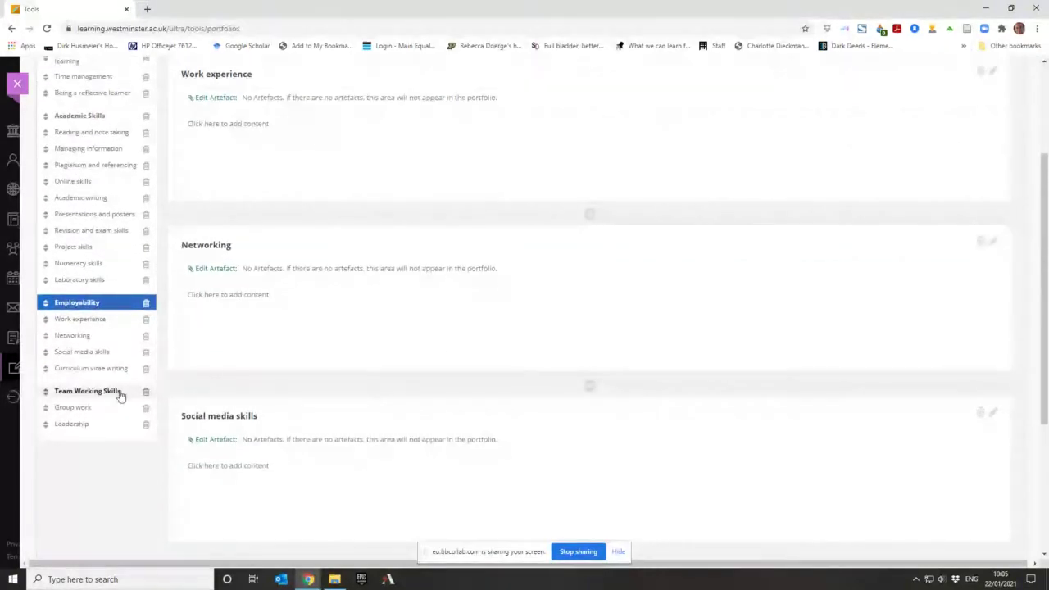
pyautogui.scroll(-3, 377, 419)
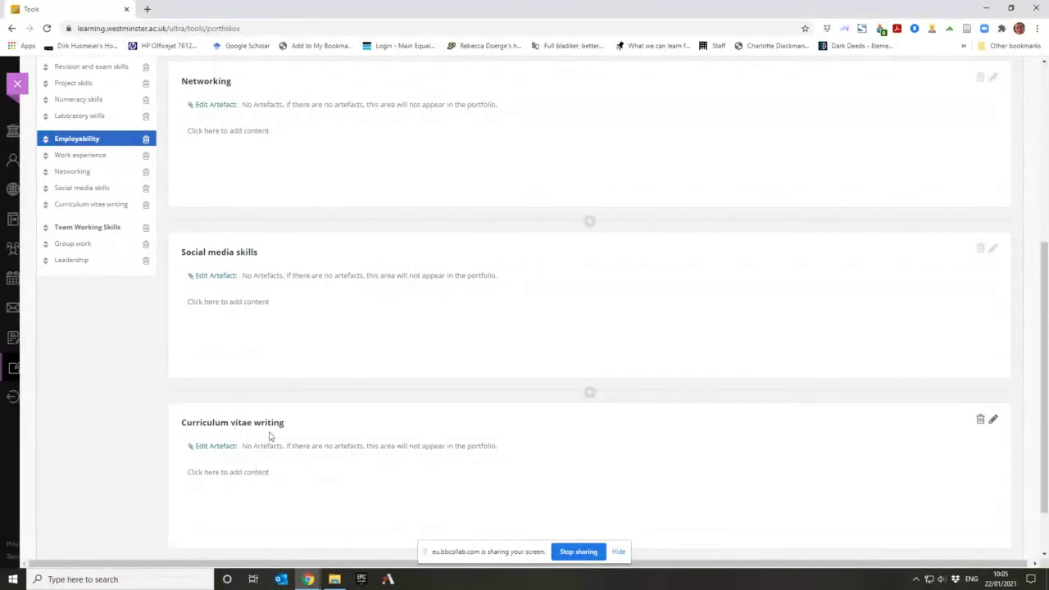
pyautogui.scroll(3, 273, 437)
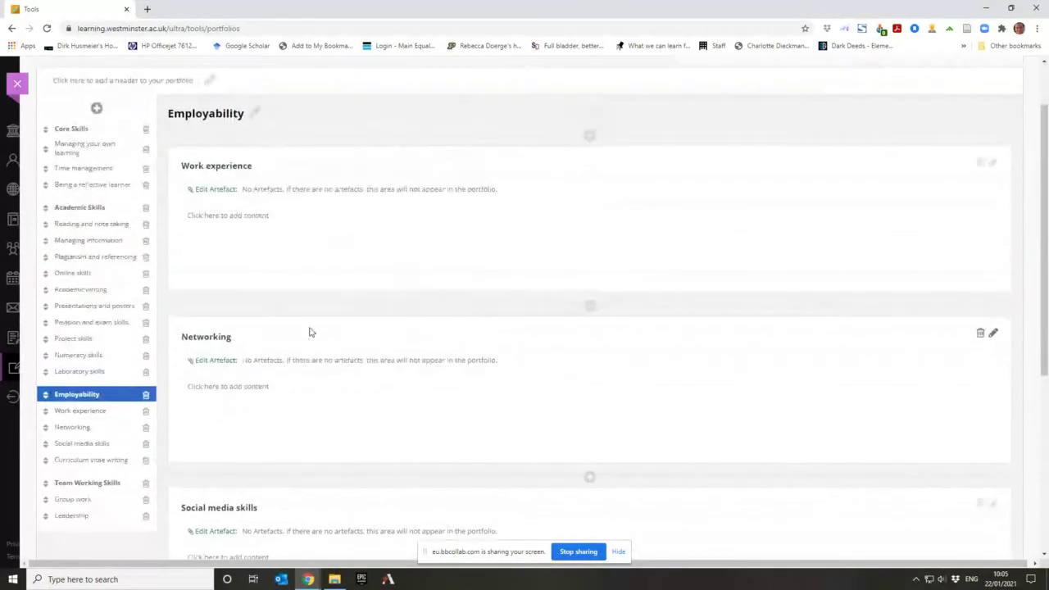
pyautogui.scroll(2, 310, 332)
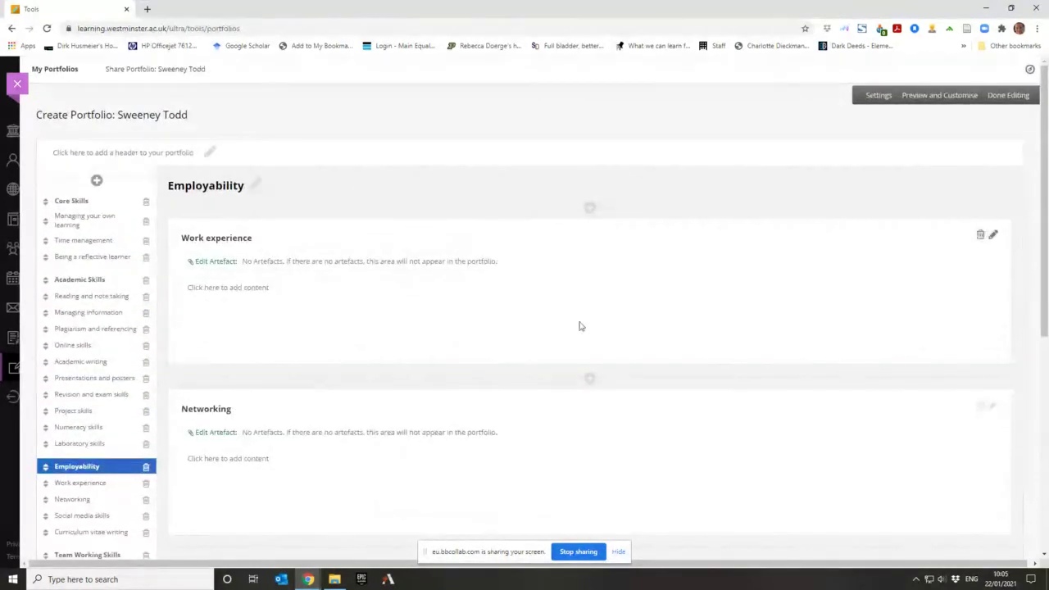
# Step: Add and save the text 'Write stuff here' in the Work experience section
pyautogui.click(233, 295)
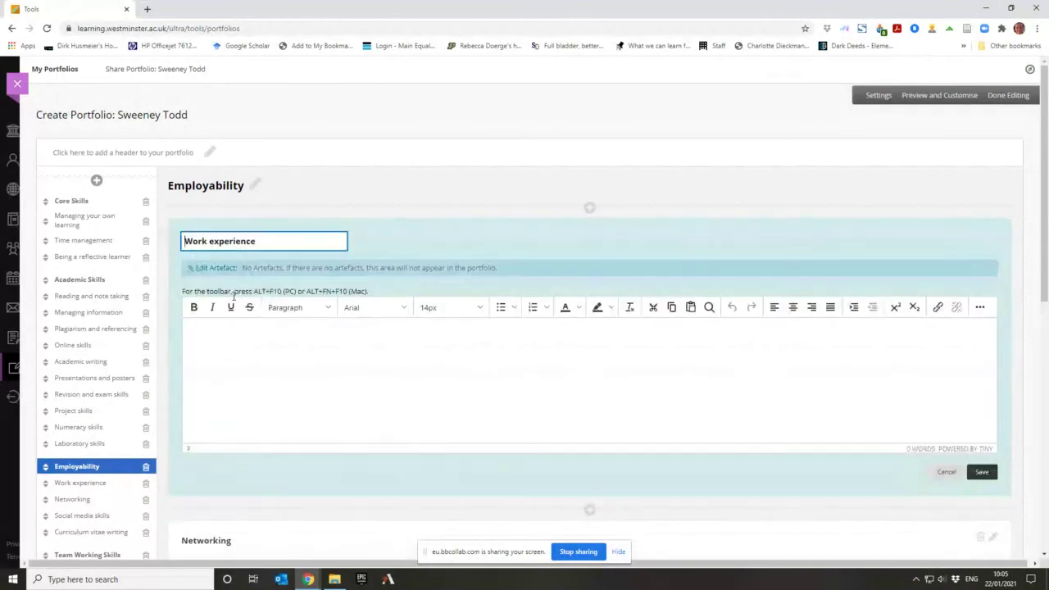
pyautogui.click(228, 352)
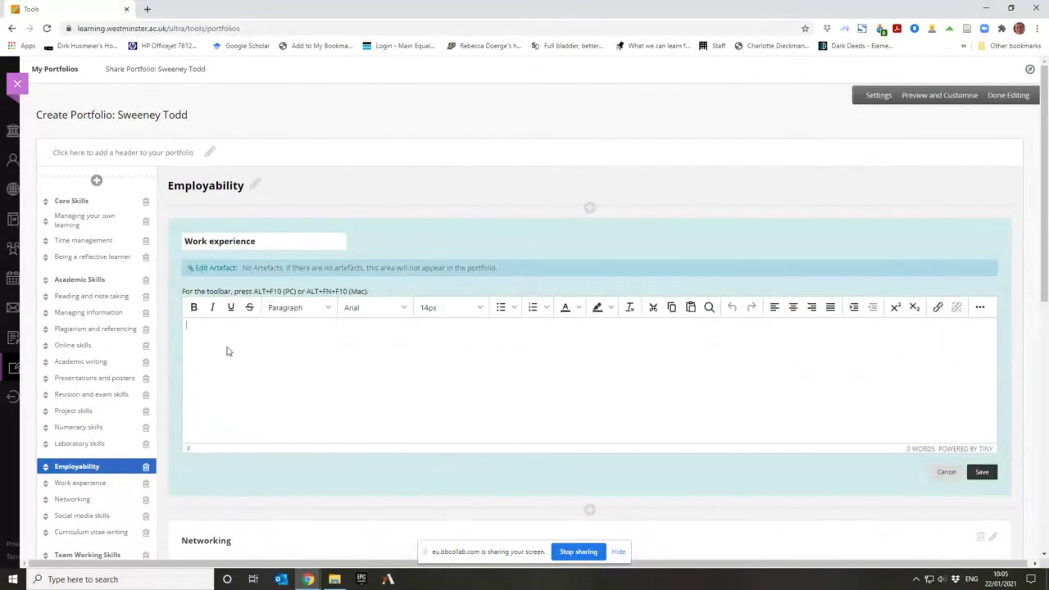
pyautogui.write('Write stuff here')
pyautogui.click(982, 472)
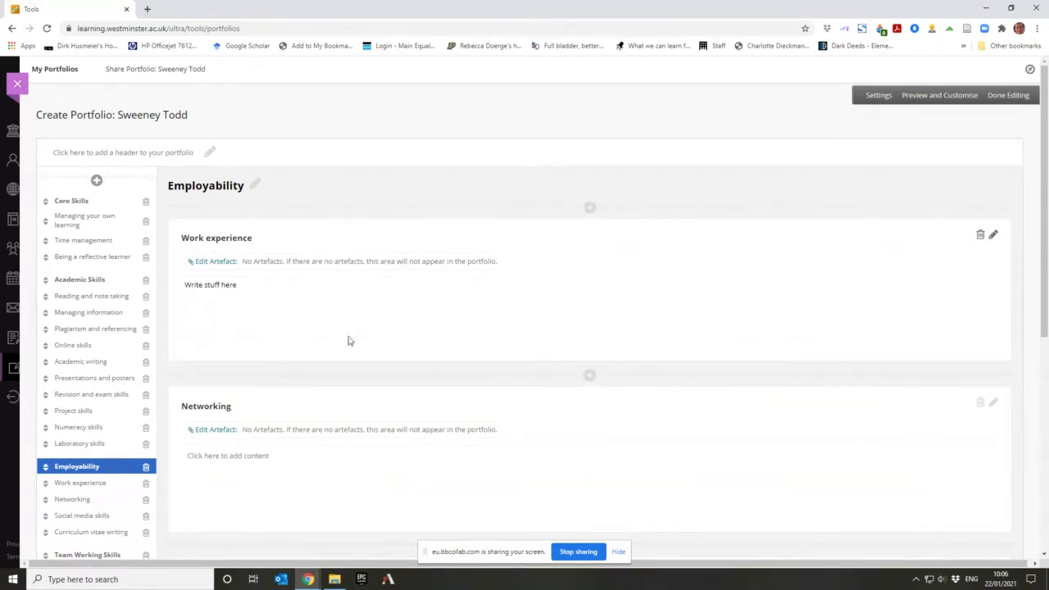
pyautogui.scroll(-5, 309, 321)
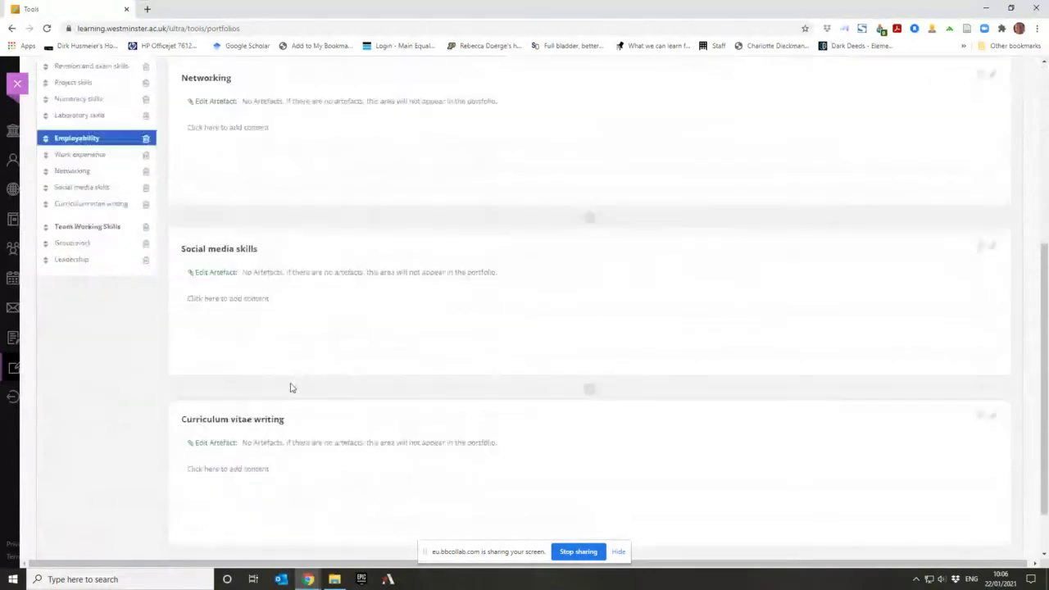
pyautogui.scroll(6, 286, 430)
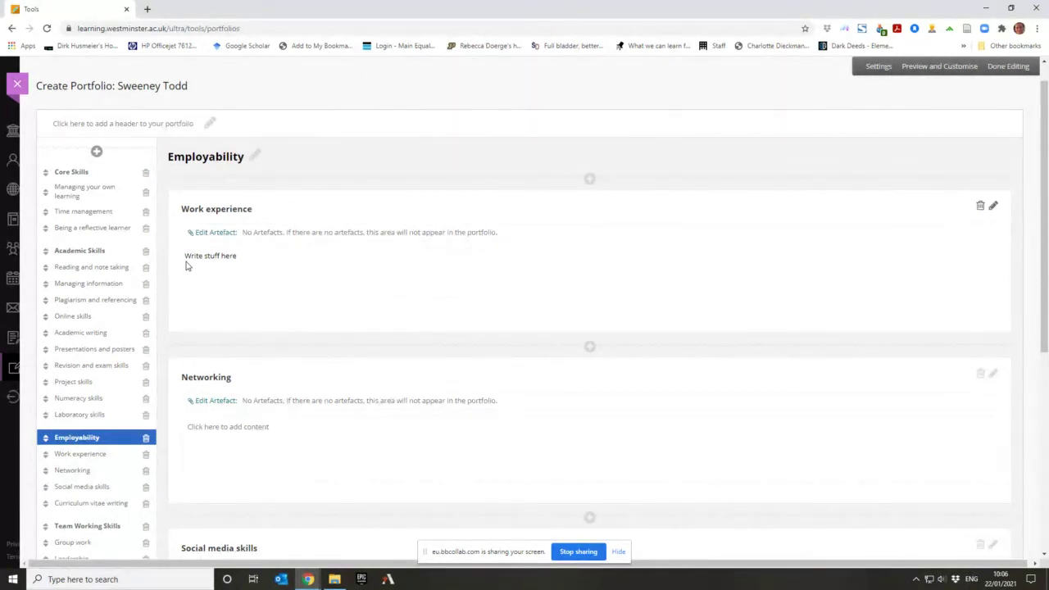
pyautogui.click(223, 235)
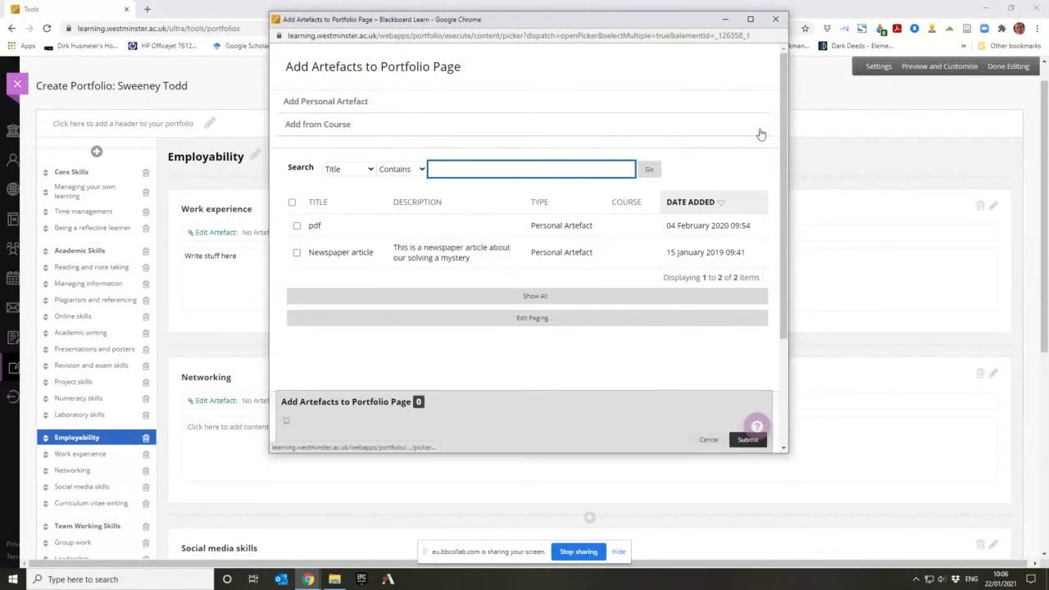
pyautogui.click(776, 21)
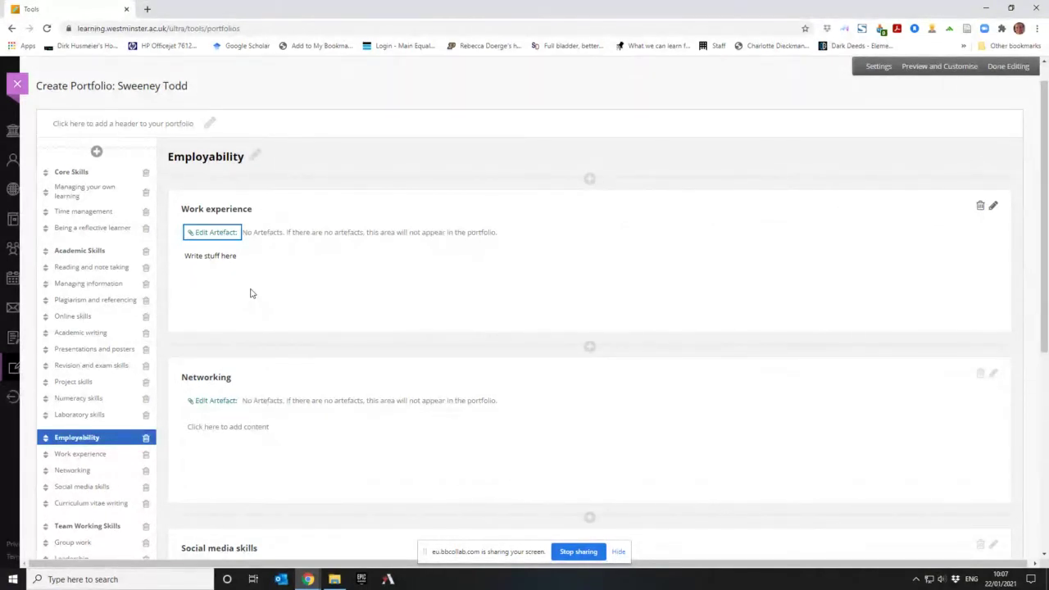
pyautogui.click(198, 233)
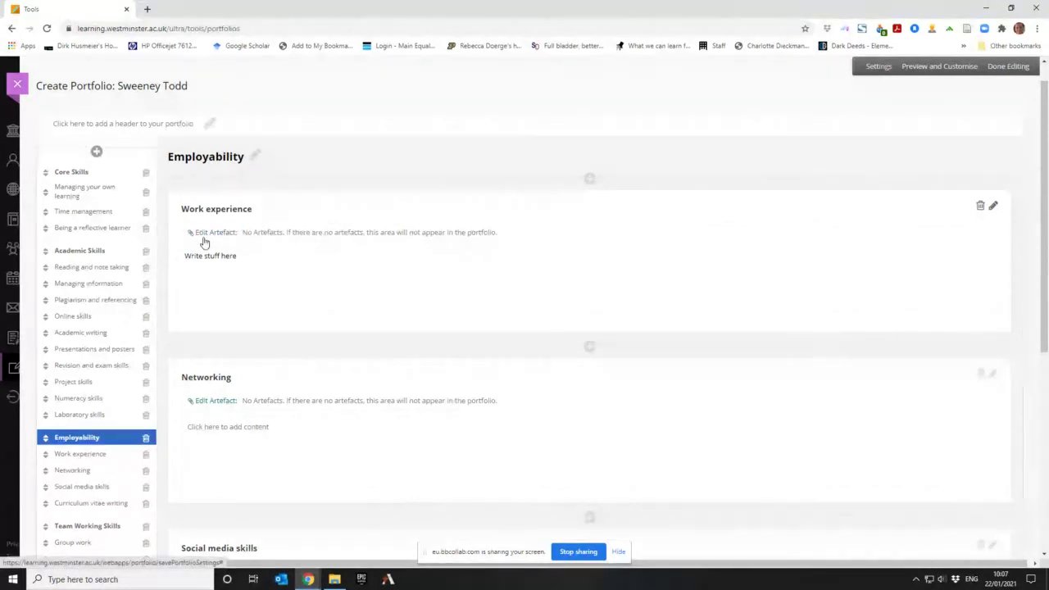
pyautogui.click(204, 239)
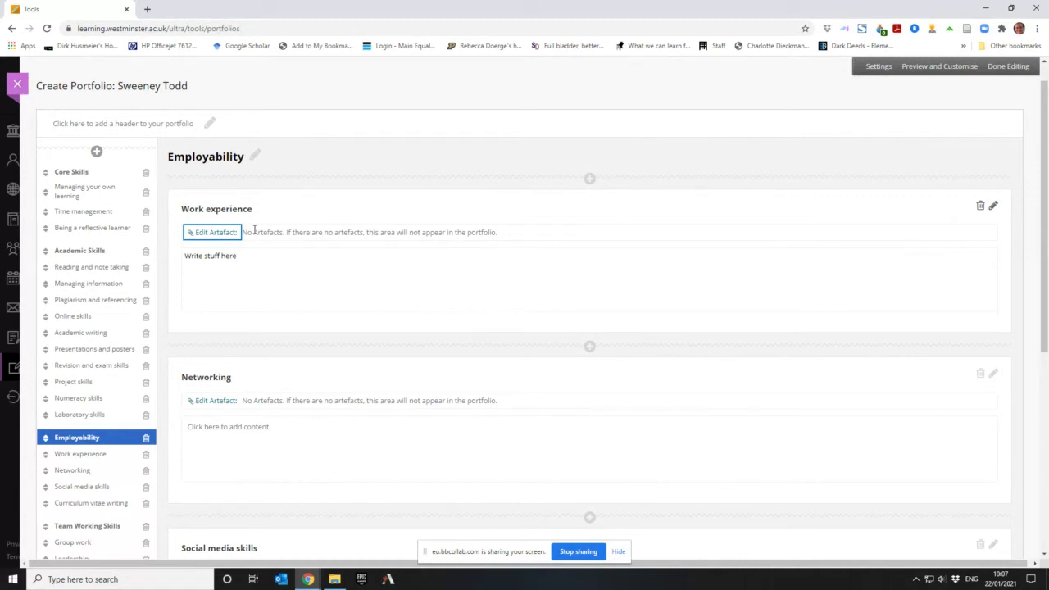
pyautogui.scroll(-2, 361, 336)
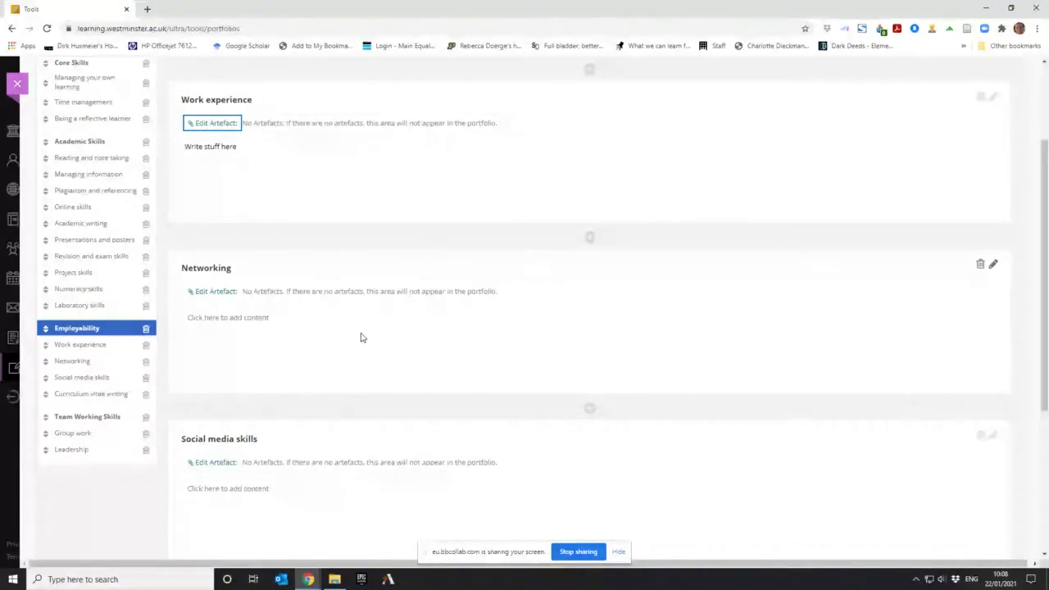
pyautogui.scroll(1, 361, 337)
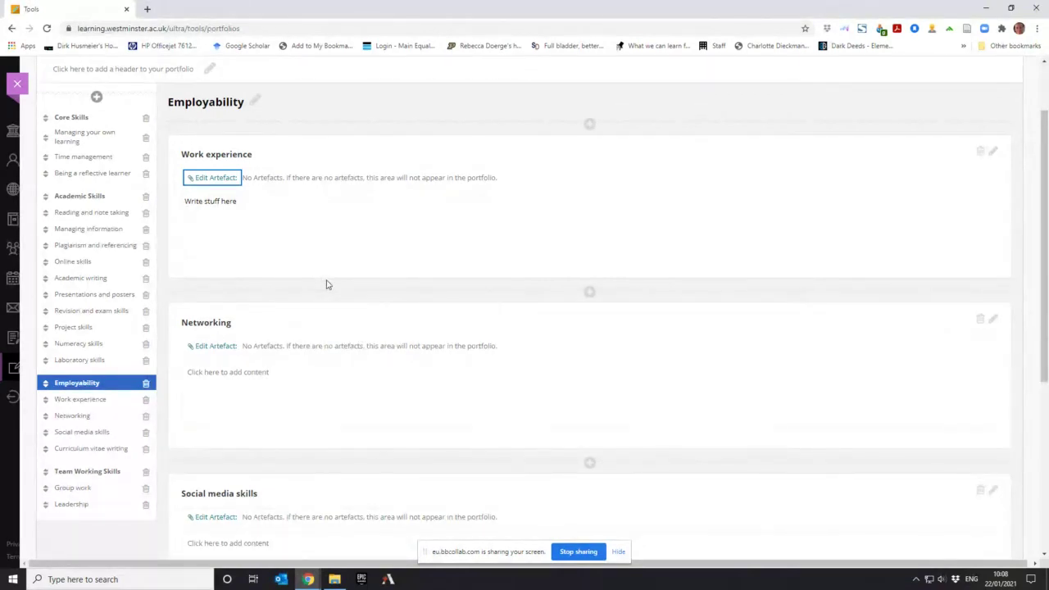
pyautogui.scroll(-1, 326, 285)
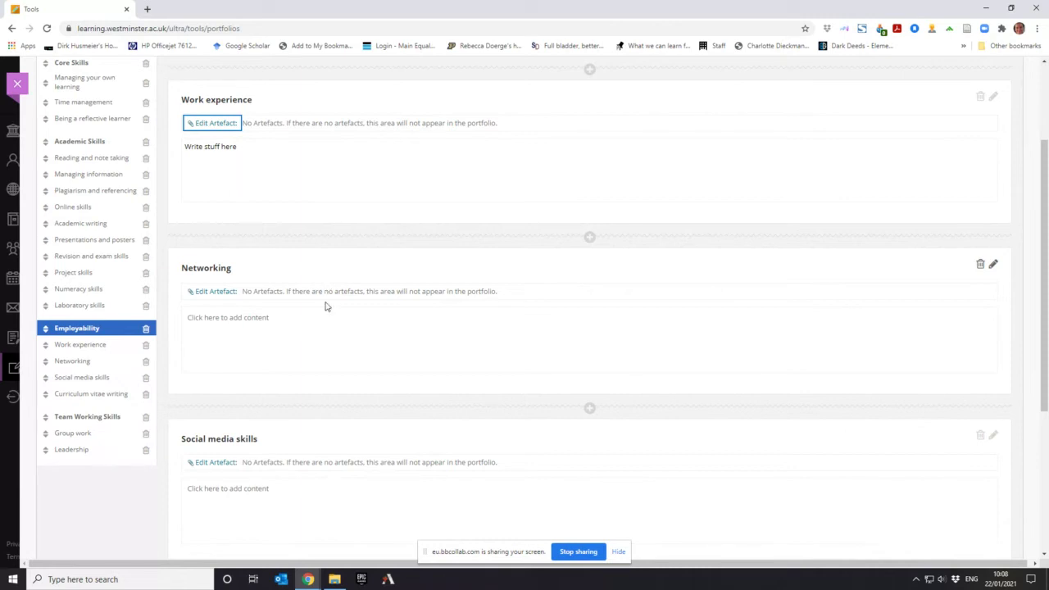
pyautogui.scroll(2, 326, 305)
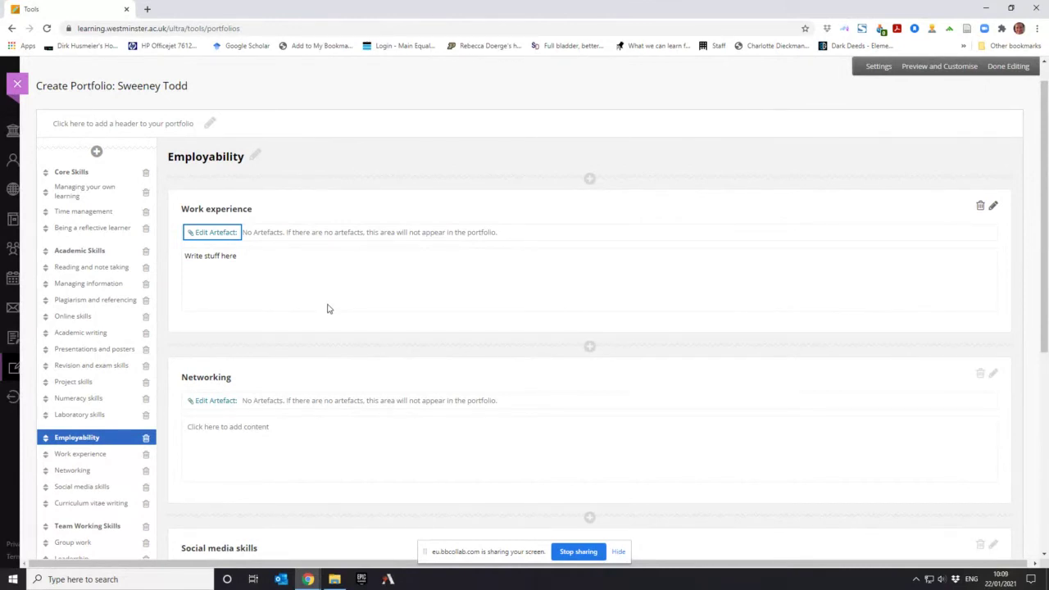
pyautogui.scroll(-1, 328, 308)
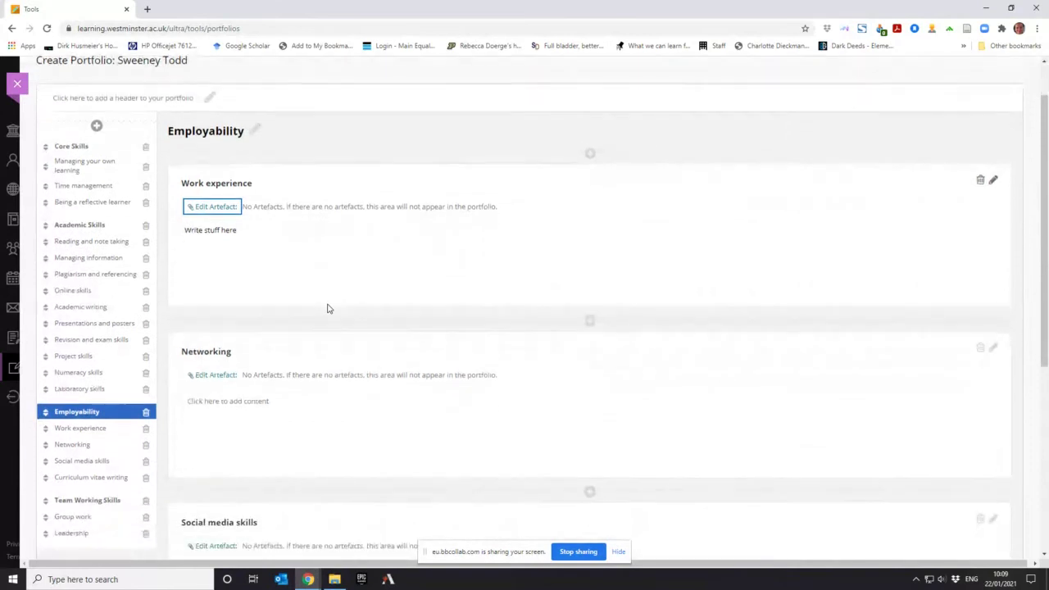
pyautogui.scroll(-1, 424, 317)
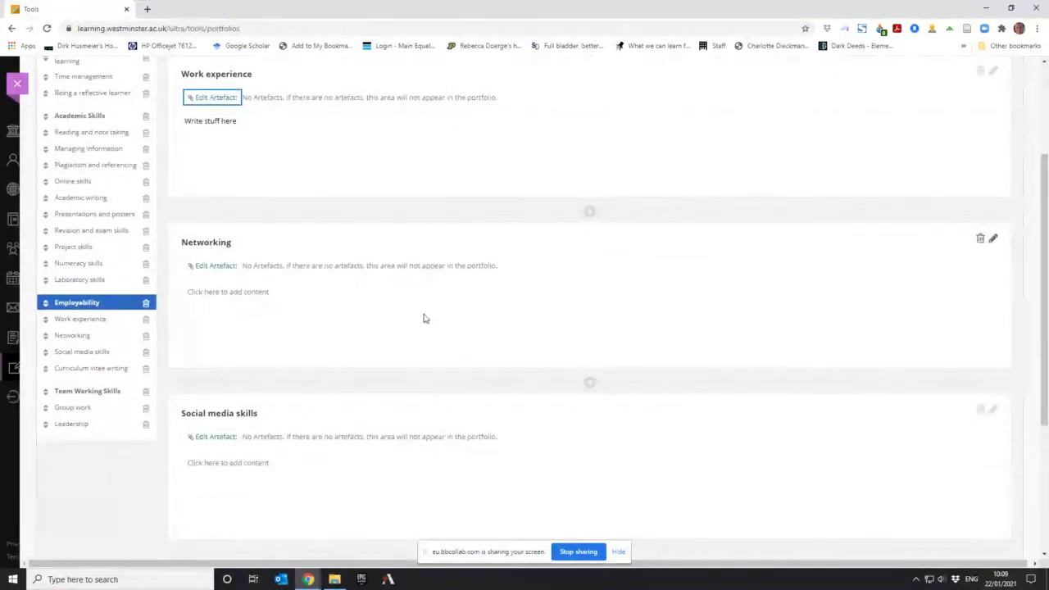
pyautogui.scroll(1, 425, 317)
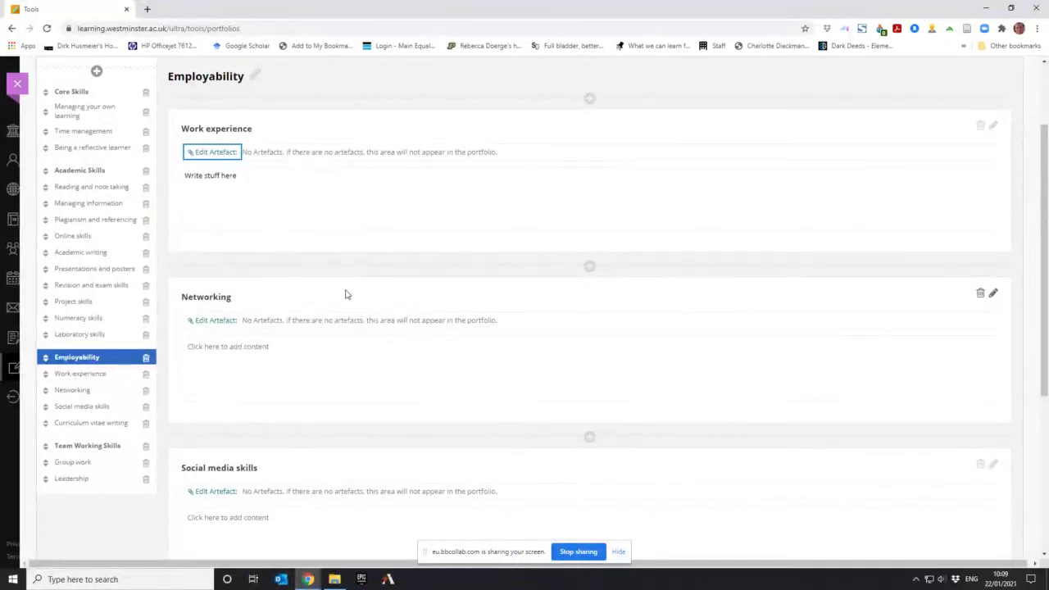
pyautogui.scroll(-1, 347, 294)
pyautogui.scroll(-1, 420, 345)
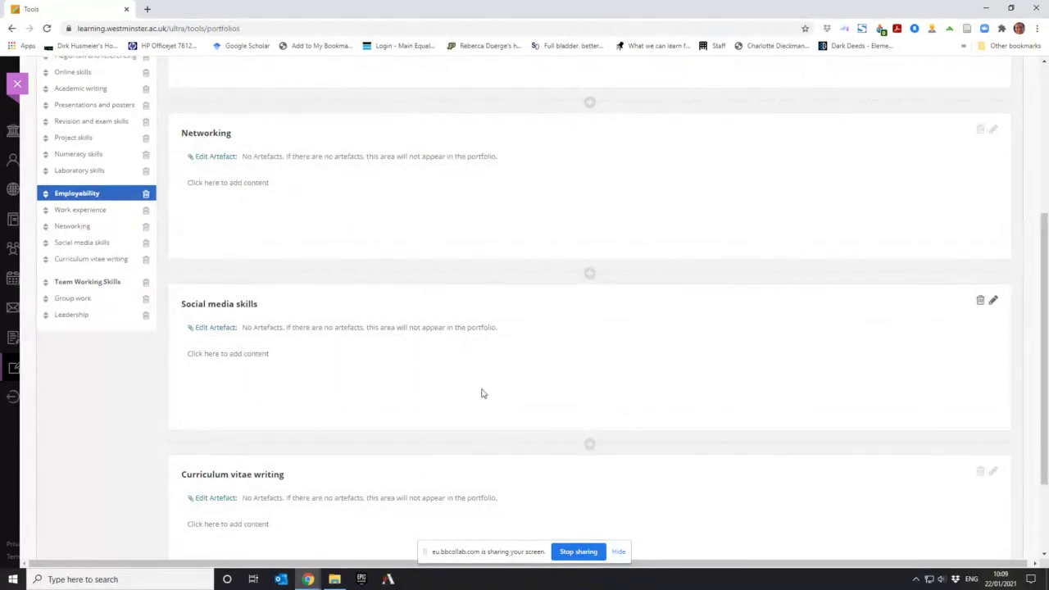
pyautogui.scroll(-1, 243, 431)
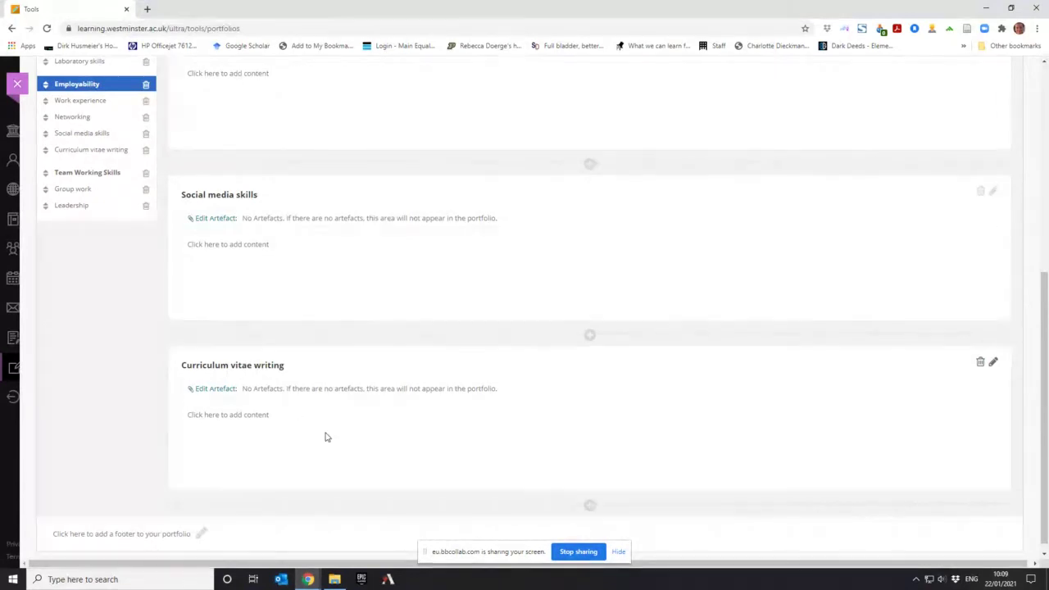
pyautogui.scroll(3, 326, 435)
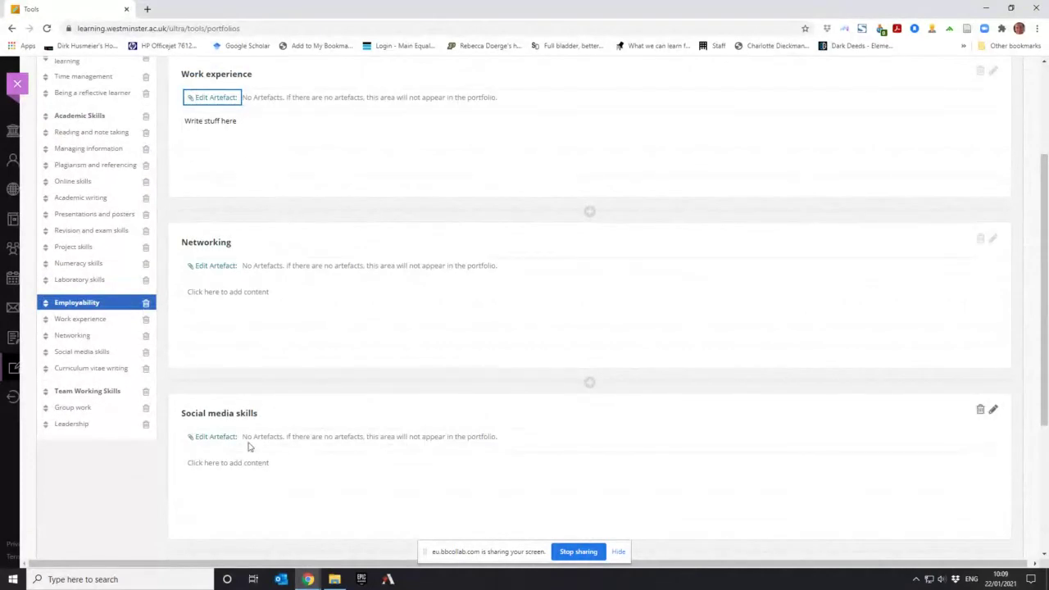
pyautogui.scroll(-3, 253, 459)
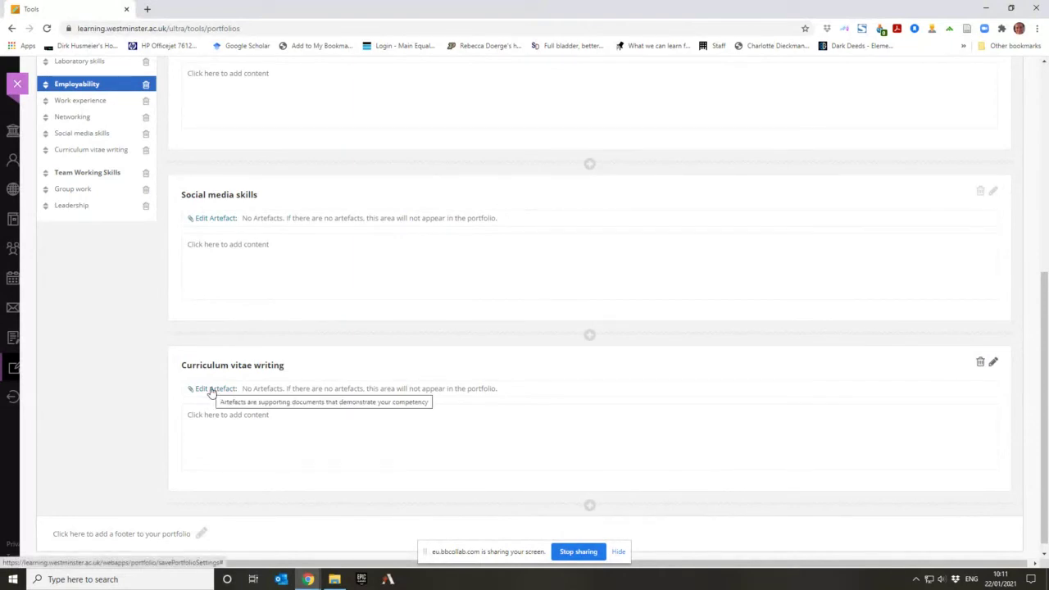
pyautogui.scroll(3, 293, 270)
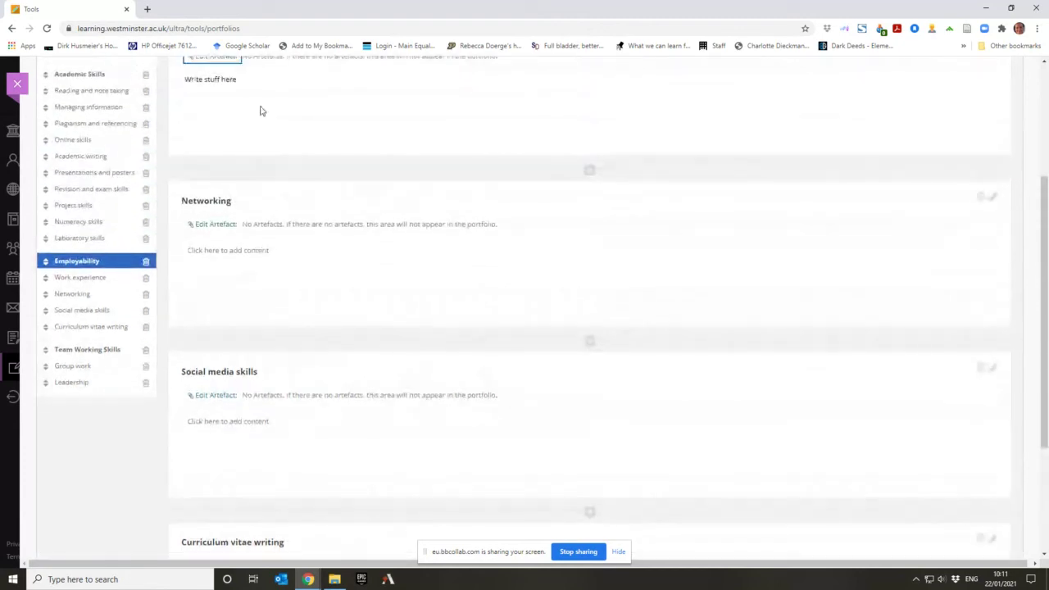
pyautogui.scroll(2, 246, 189)
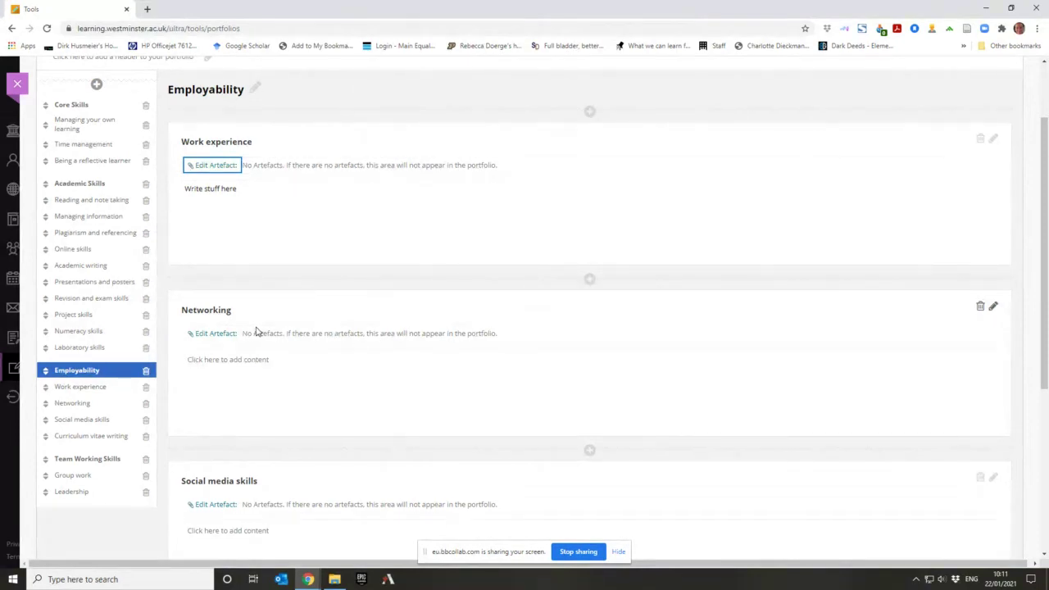
pyautogui.scroll(-4, 256, 331)
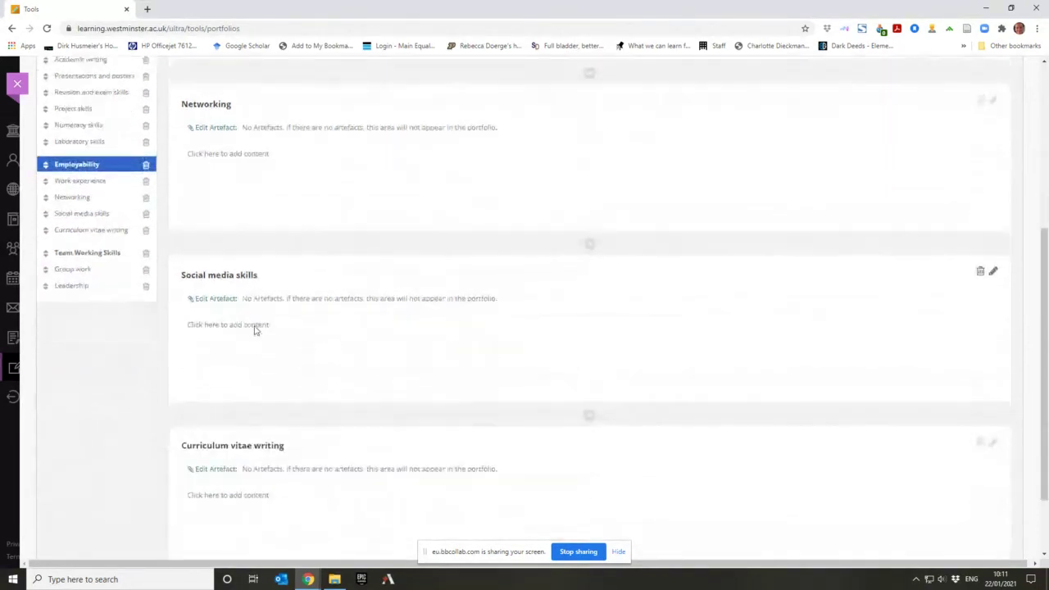
pyautogui.scroll(3, 254, 329)
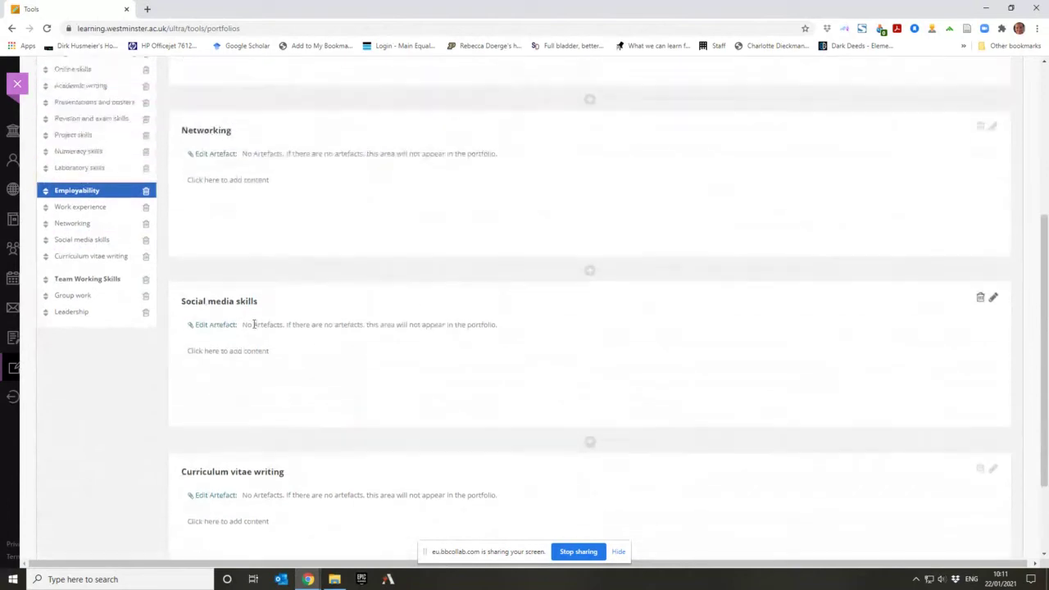
pyautogui.scroll(2, 254, 328)
pyautogui.scroll(-4, 255, 329)
pyautogui.scroll(2, 254, 329)
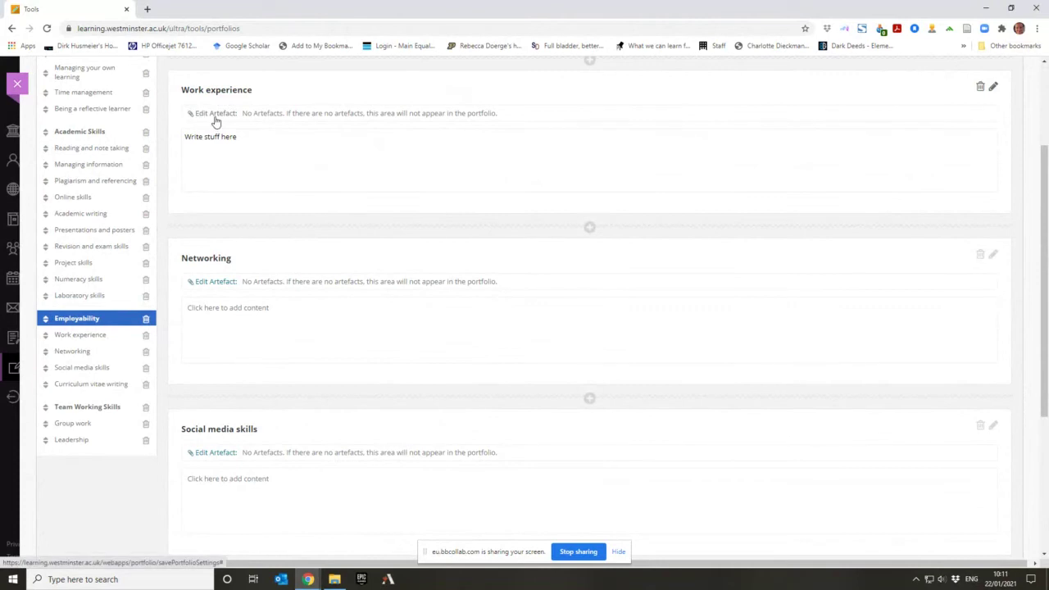
pyautogui.scroll(-3, 237, 202)
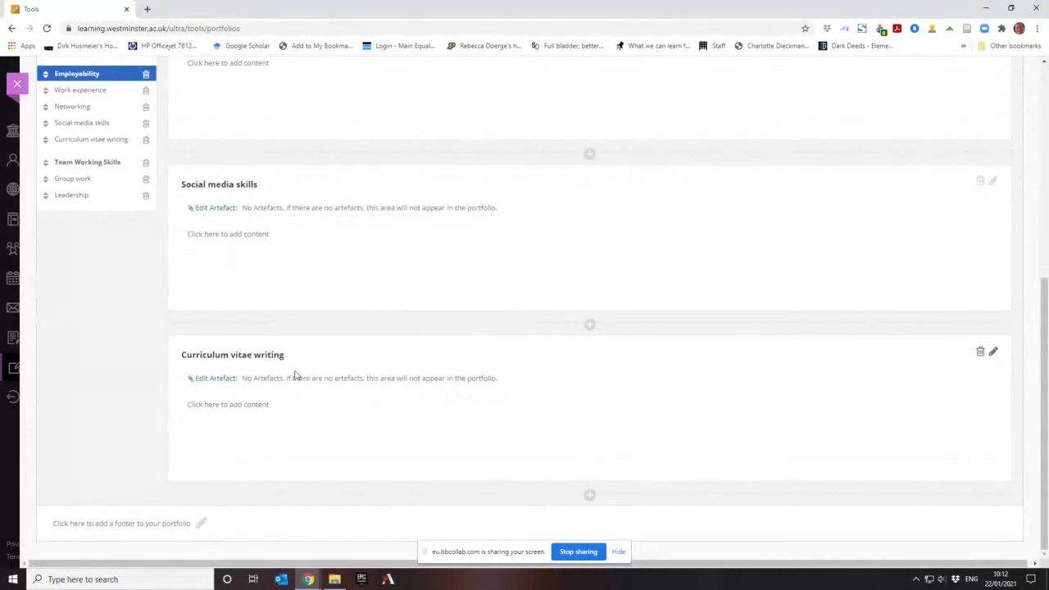
pyautogui.scroll(3, 295, 375)
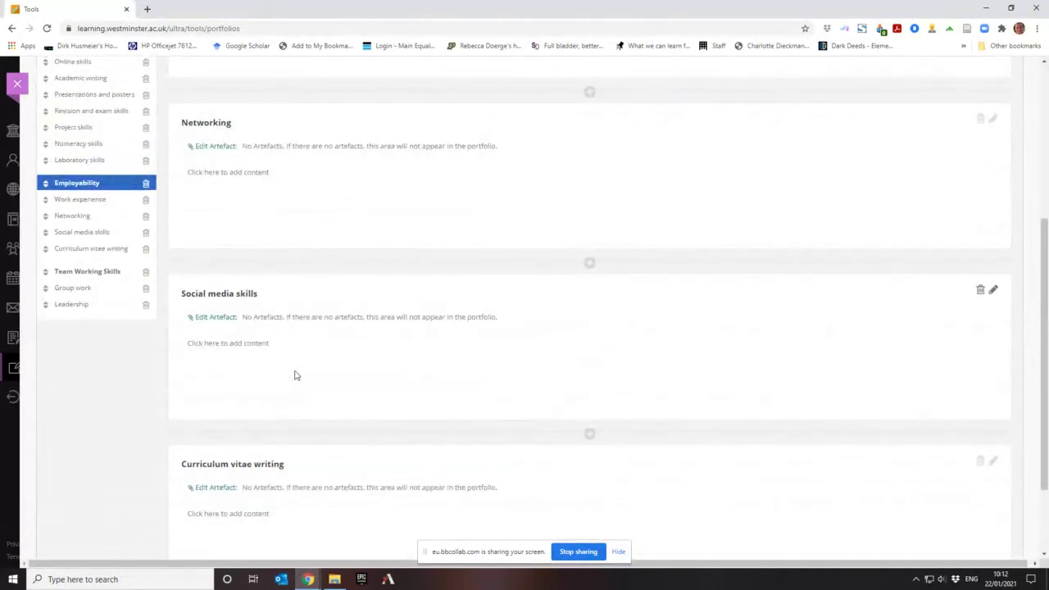
pyautogui.scroll(-3, 296, 376)
pyautogui.scroll(3, 296, 375)
pyautogui.scroll(4, 296, 376)
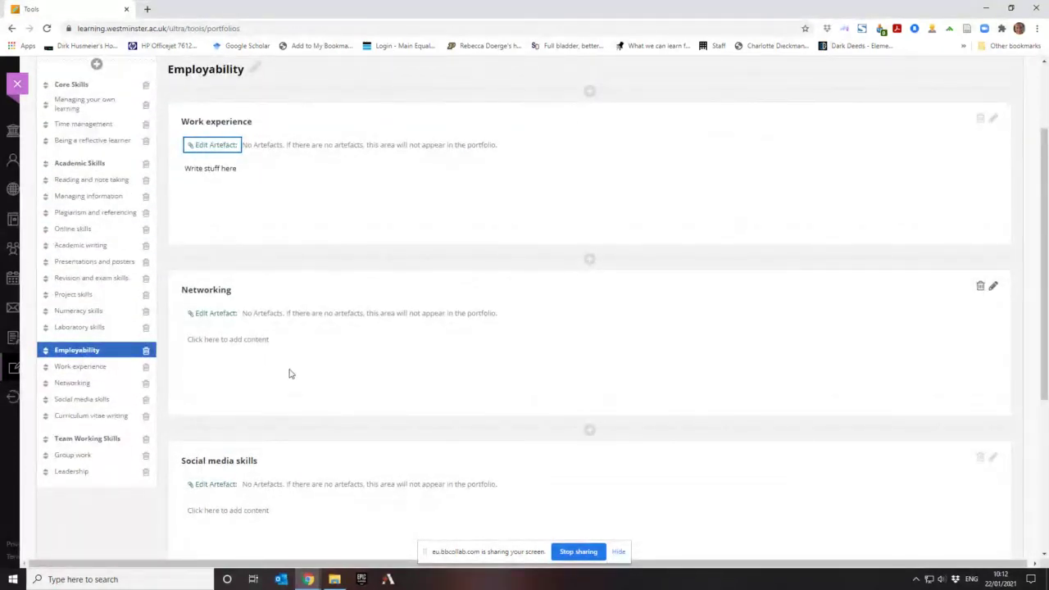
pyautogui.scroll(-7, 289, 373)
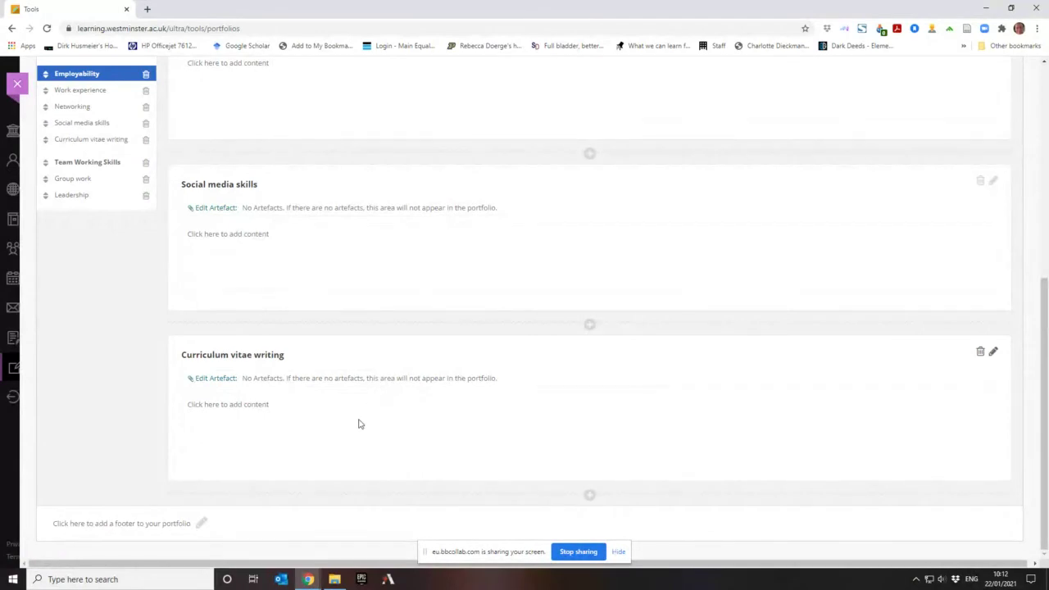
pyautogui.scroll(2, 358, 423)
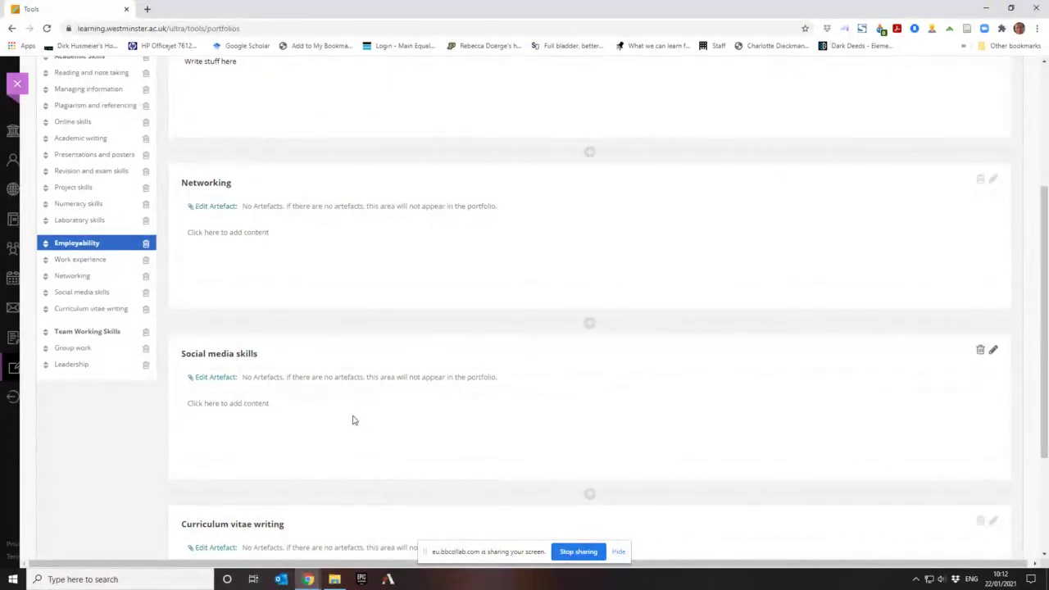
pyautogui.scroll(3, 354, 420)
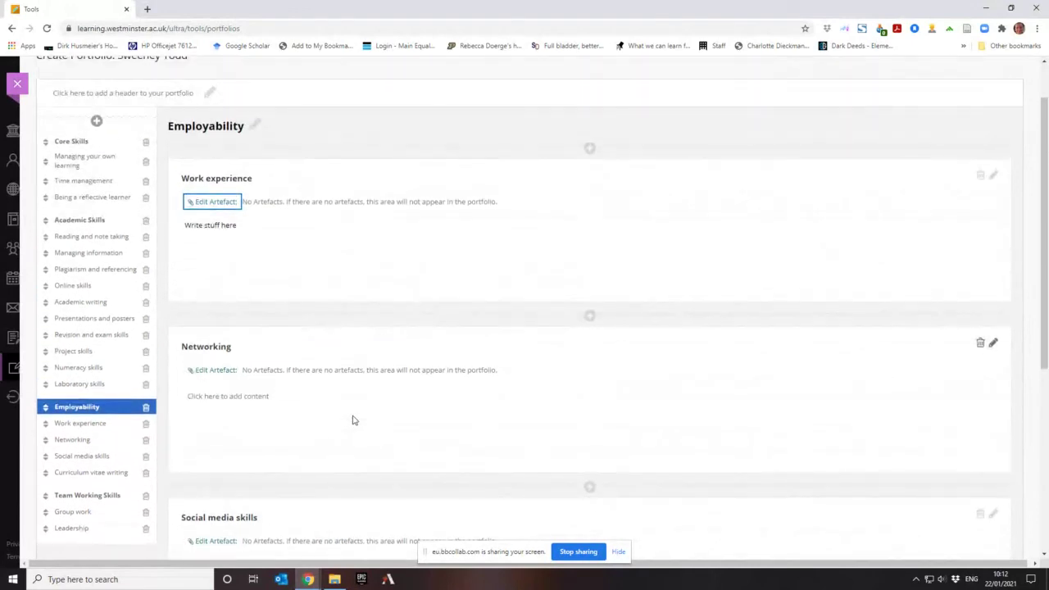
pyautogui.scroll(1, 353, 421)
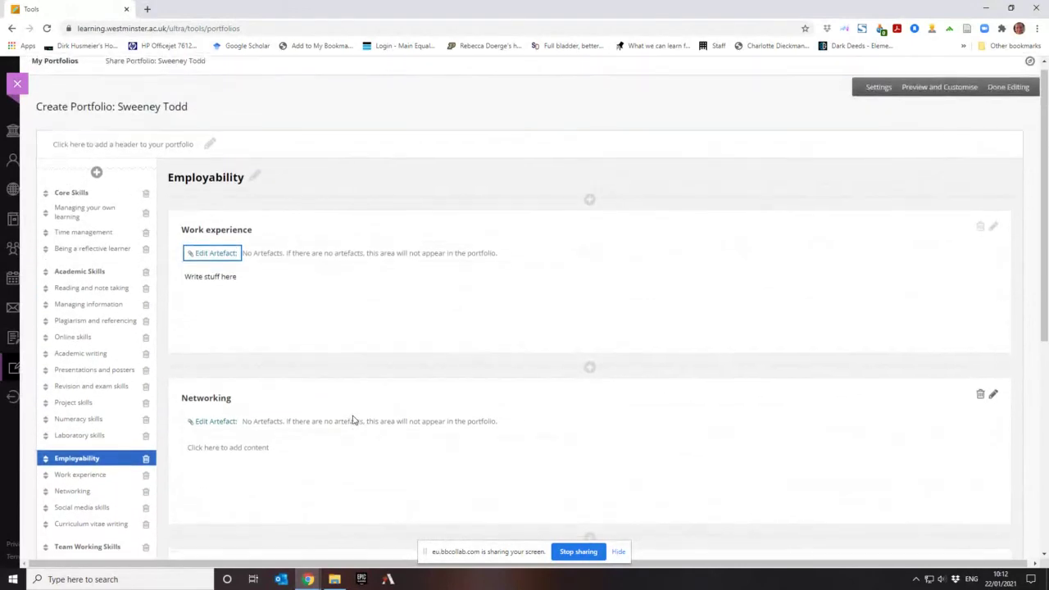
pyautogui.scroll(-2, 354, 421)
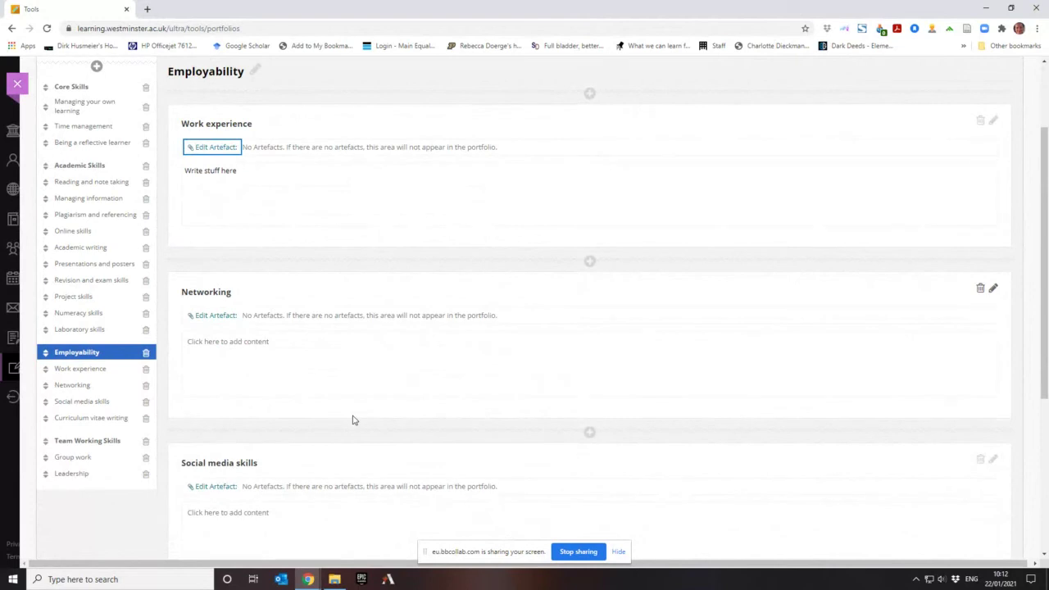
pyautogui.scroll(2, 353, 420)
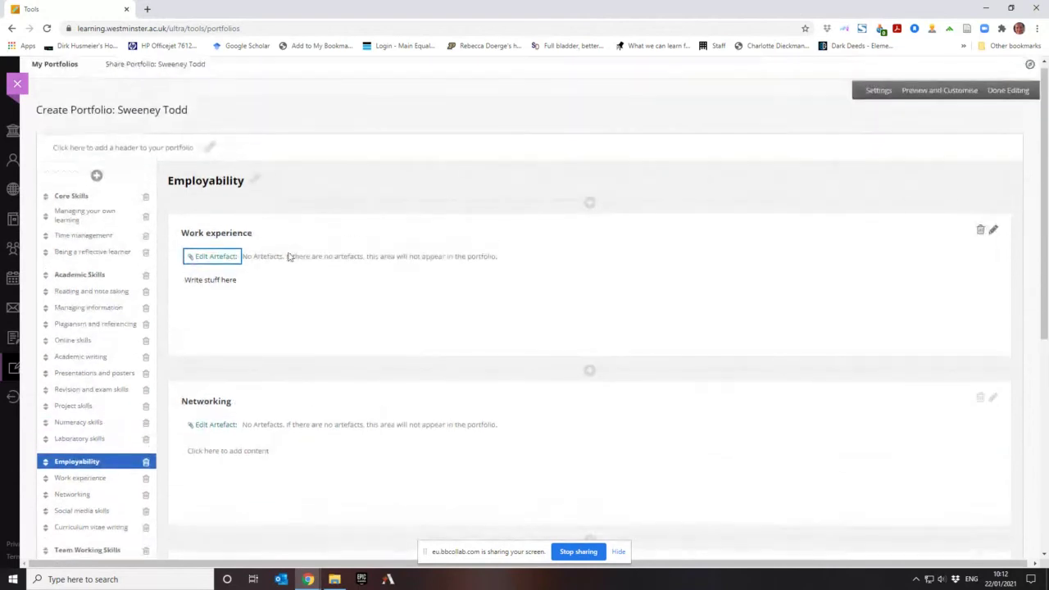
pyautogui.scroll(-4, 276, 370)
pyautogui.scroll(-2, 278, 373)
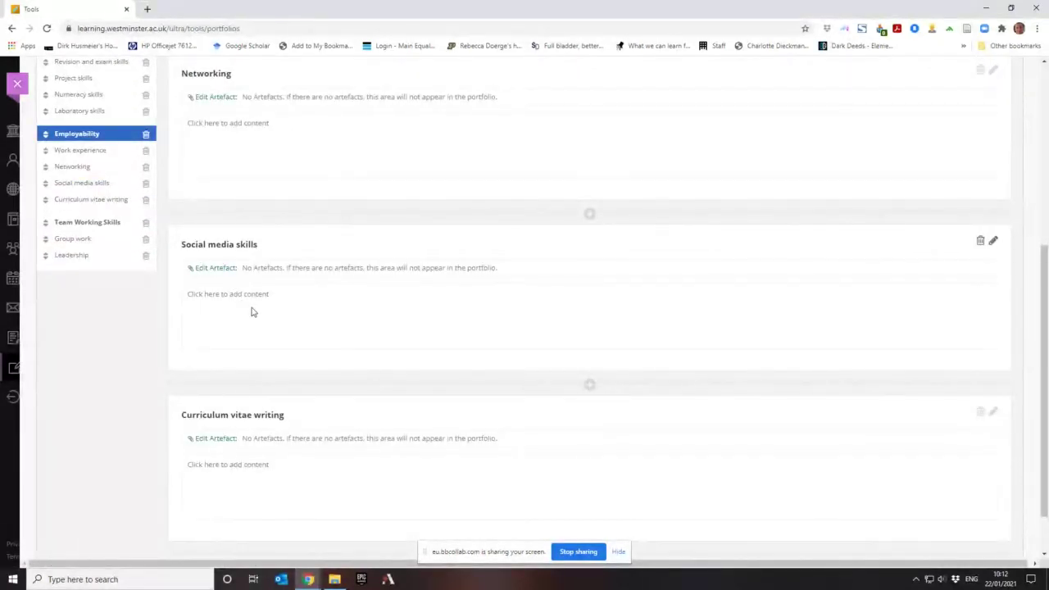
pyautogui.scroll(2, 254, 312)
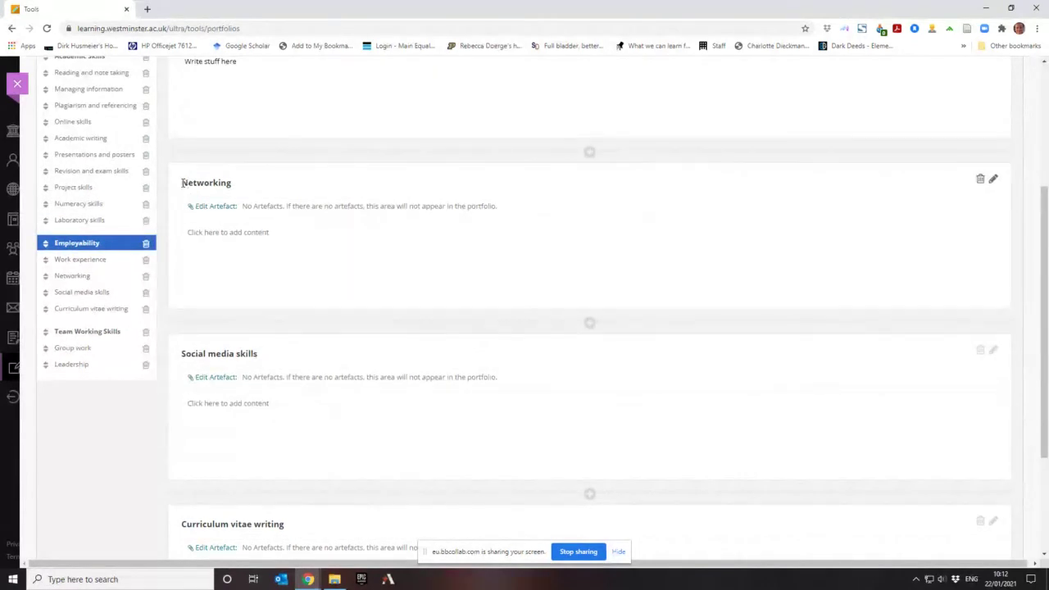
pyautogui.moveTo(182, 183); pyautogui.dragTo(246, 206)
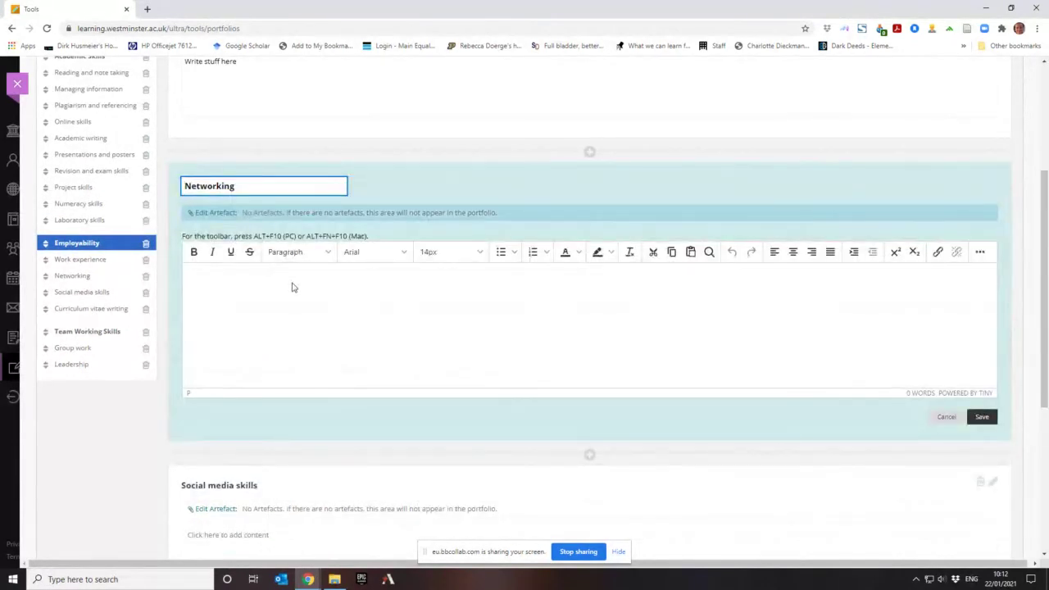
pyautogui.click(278, 292)
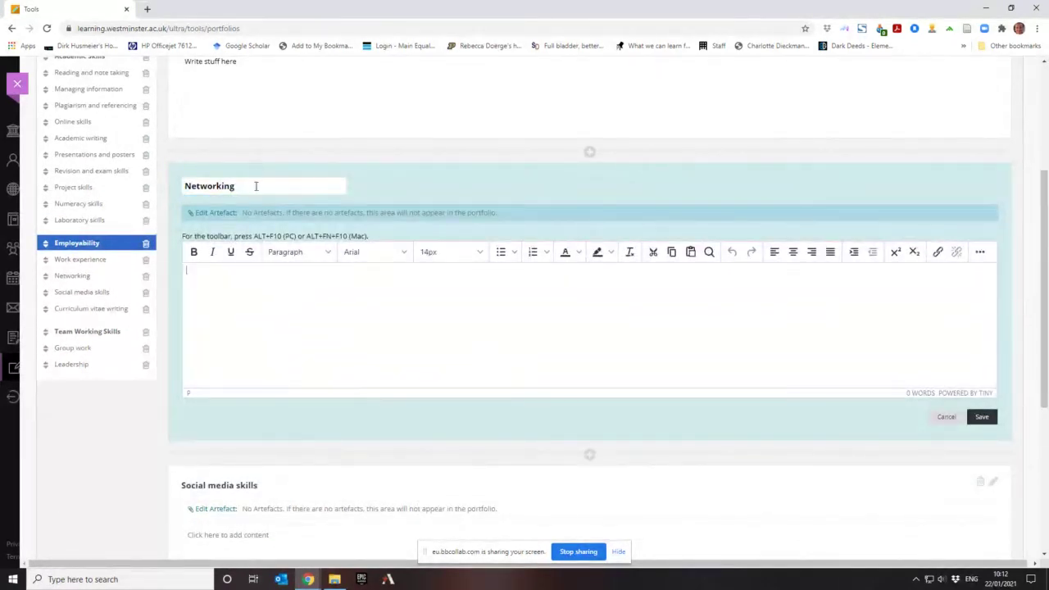
pyautogui.click(947, 418)
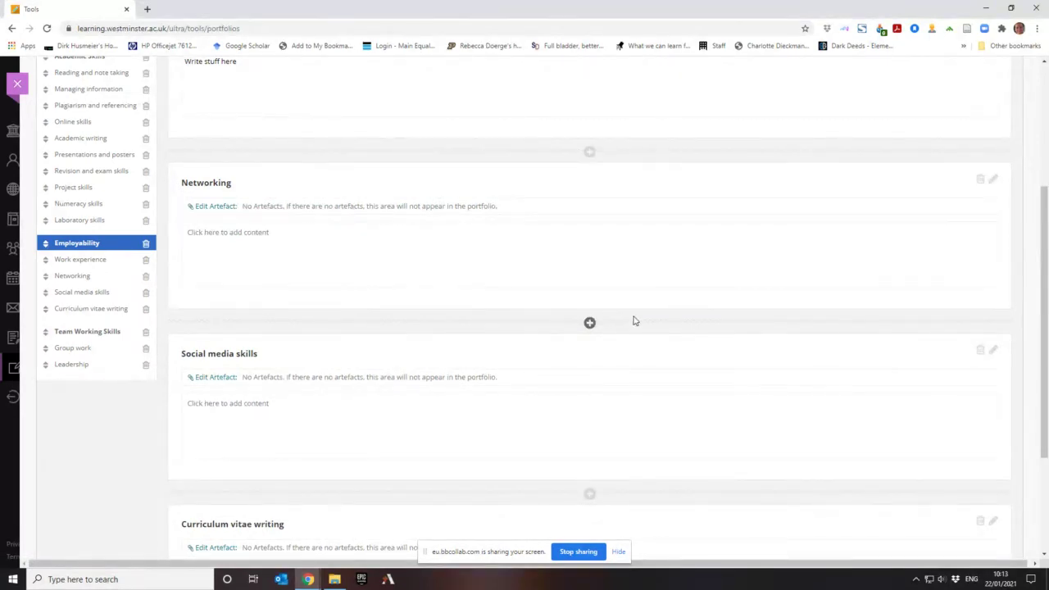
pyautogui.scroll(2, 457, 436)
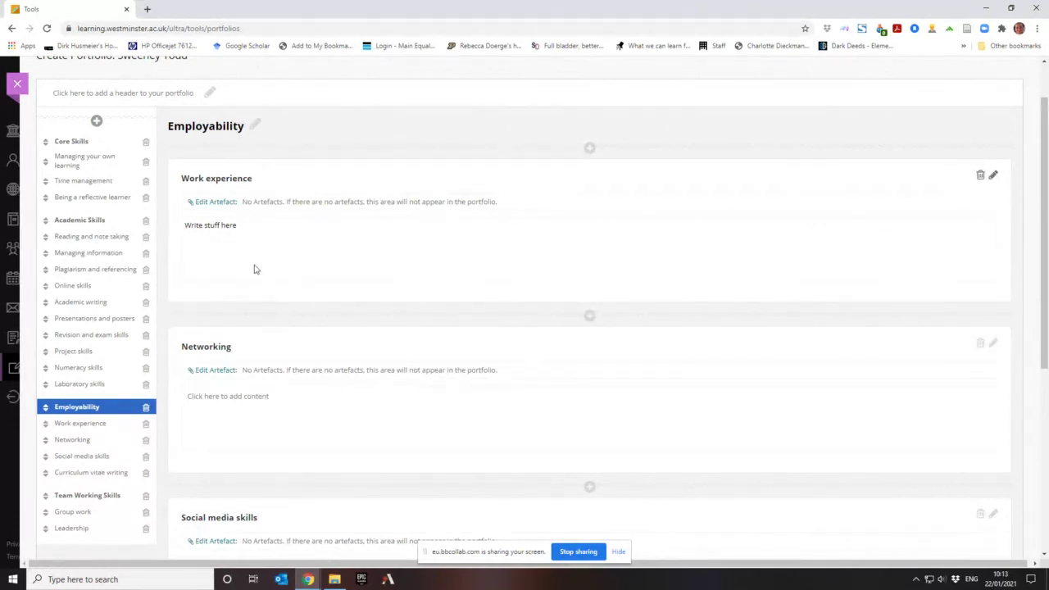
pyautogui.click(320, 265)
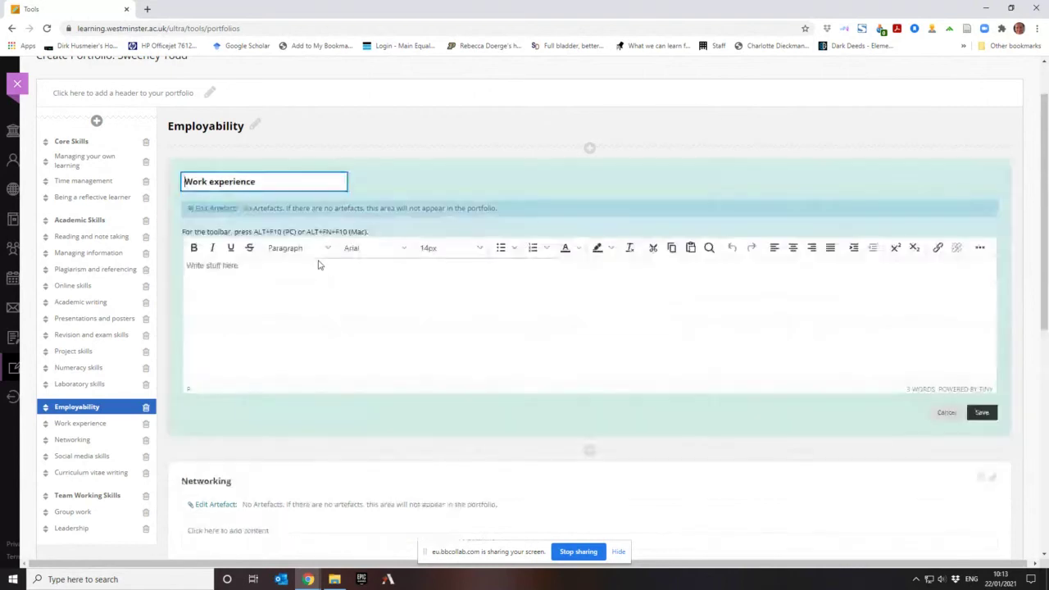
pyautogui.click(945, 415)
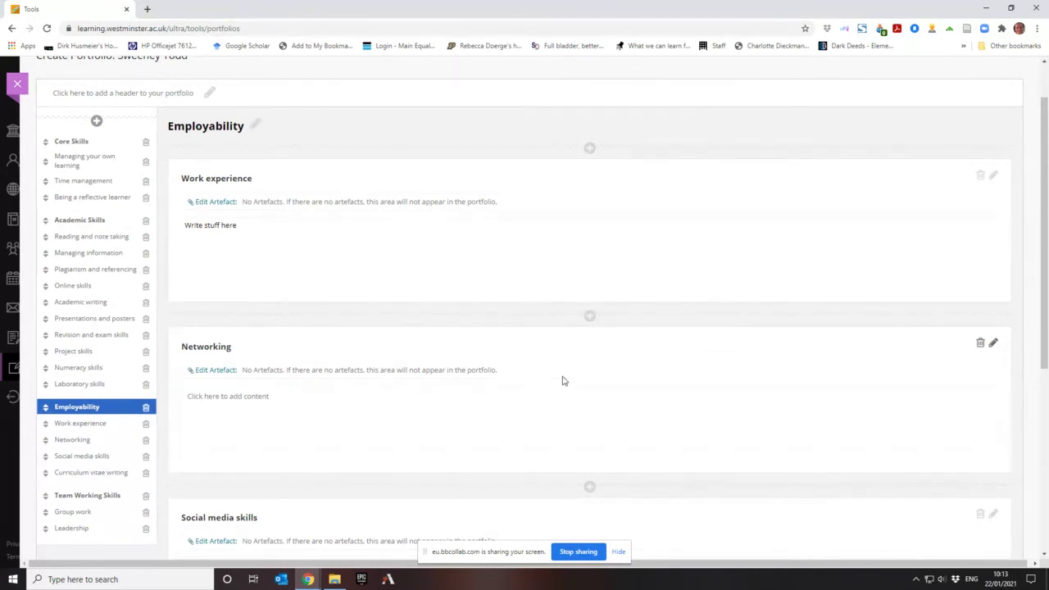
# Step: Scroll the Employability page to review the Networking, Social media skills and CV writing sections
pyautogui.scroll(-2, 422, 385)
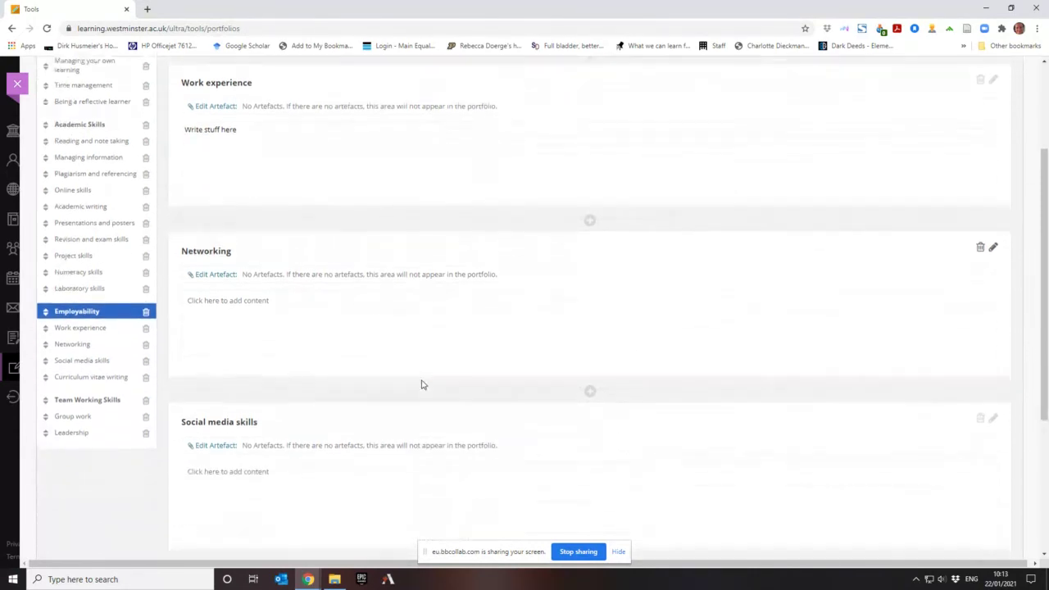
pyautogui.scroll(-1, 422, 384)
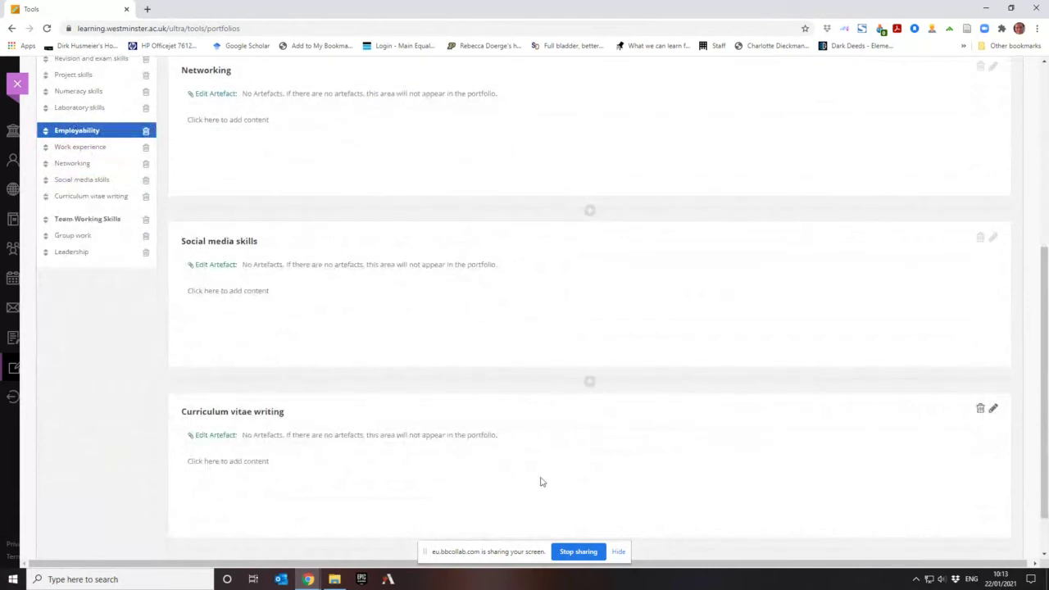
pyautogui.scroll(3, 541, 482)
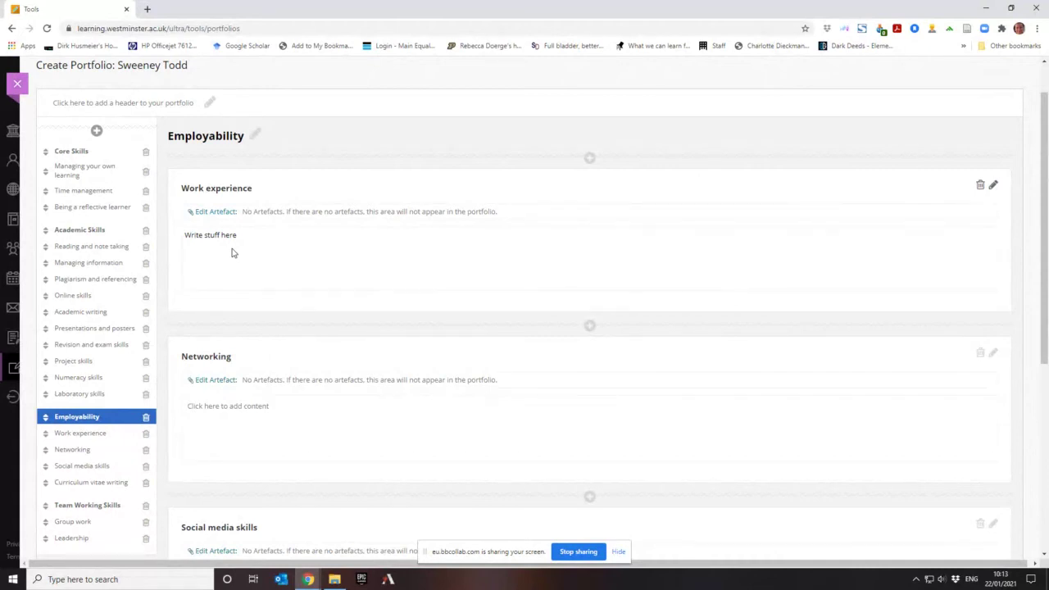
pyautogui.scroll(-2, 384, 292)
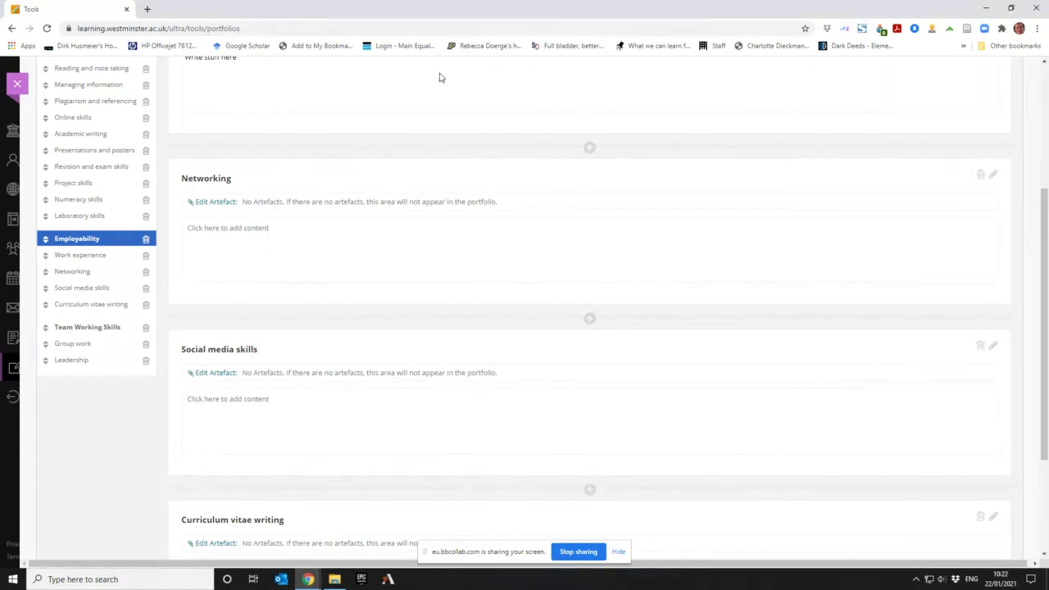
pyautogui.scroll(-1, 426, 265)
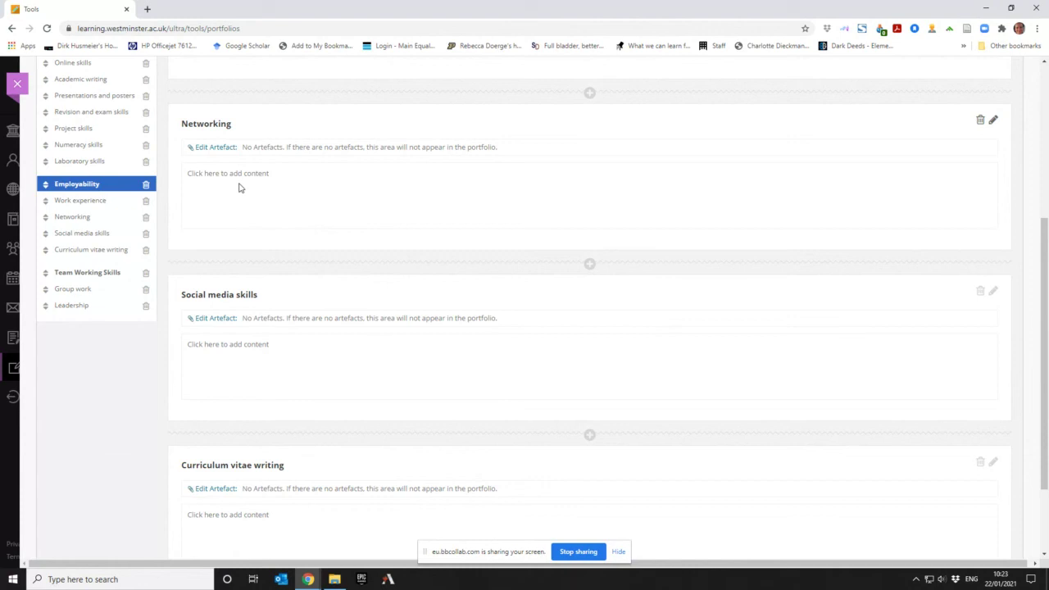
pyautogui.click(225, 354)
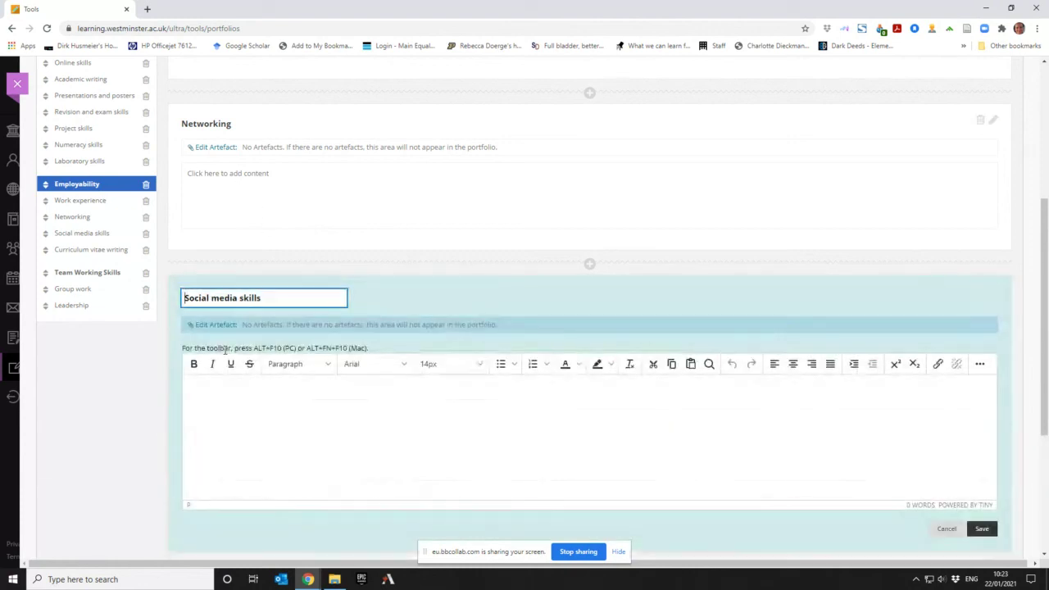
pyautogui.click(947, 530)
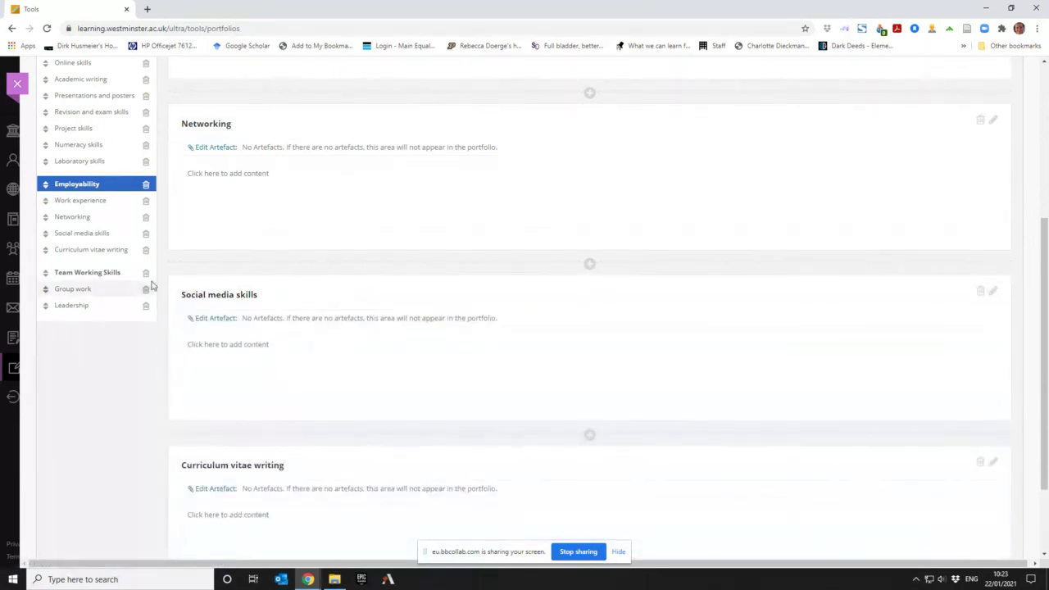